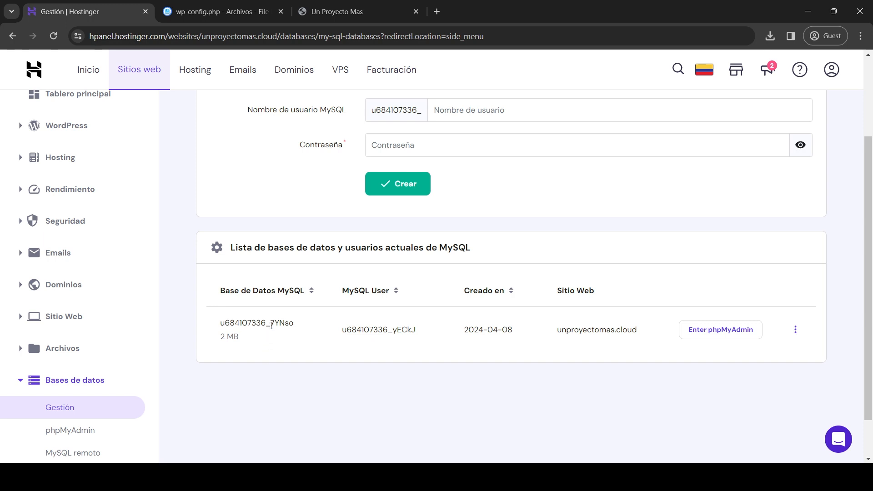
Step: Examine the prefixes and suffixes of the existing database name and MySQL user name in the database list
{"action": "left_click_drag", "start_coordinate": [271, 325], "coordinate": [220, 324]}
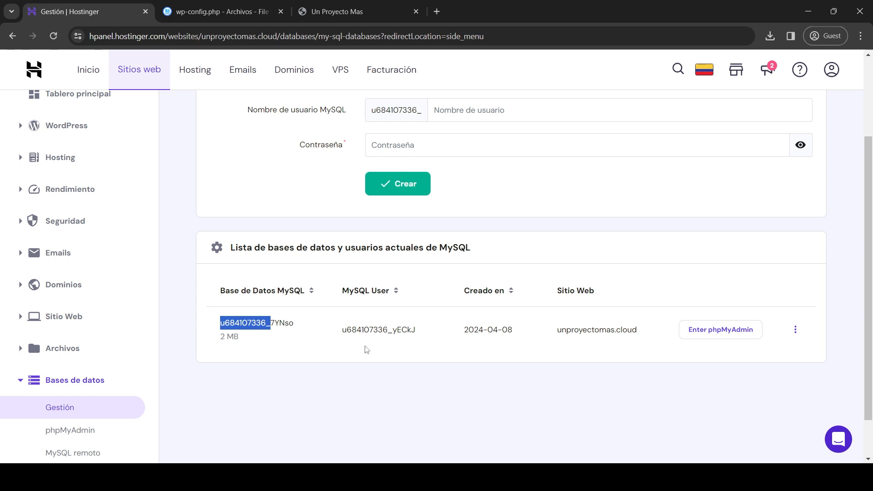
{"action": "left_click_drag", "start_coordinate": [391, 333], "coordinate": [342, 331]}
{"action": "left_click", "coordinate": [340, 377]}
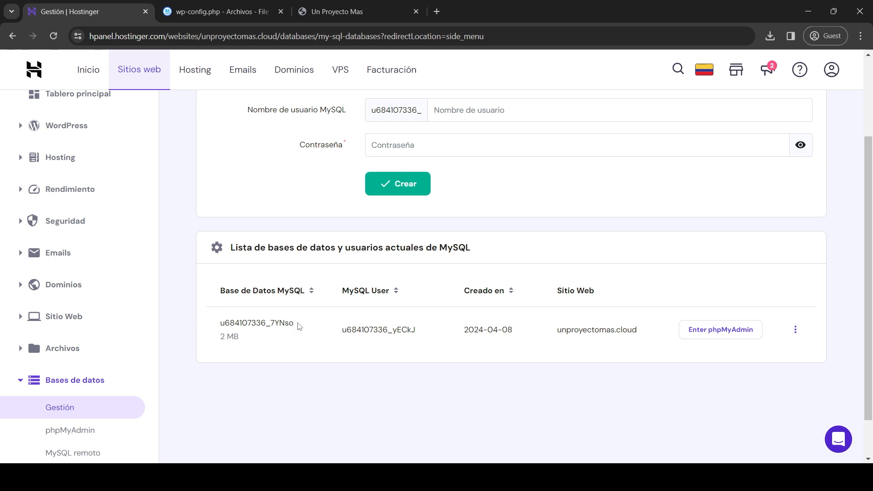
{"action": "left_click_drag", "start_coordinate": [299, 324], "coordinate": [271, 324]}
{"action": "left_click_drag", "start_coordinate": [416, 330], "coordinate": [394, 332]}
{"action": "left_click", "coordinate": [398, 388]}
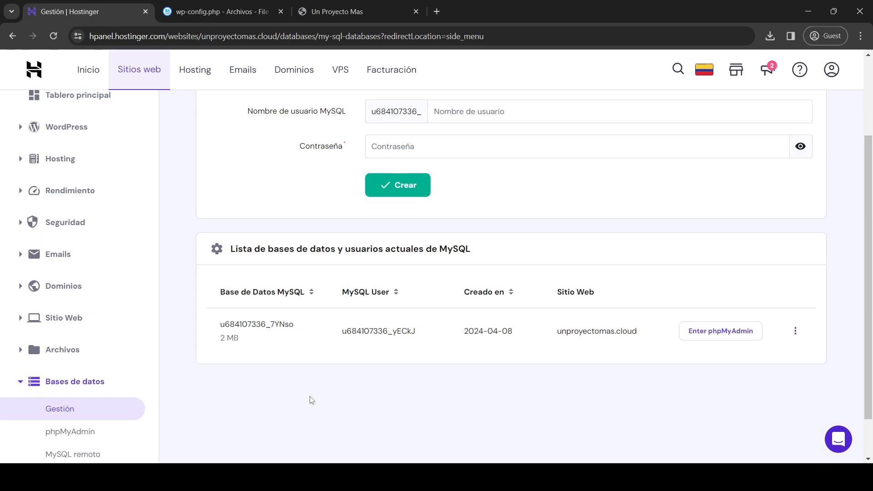
Step: Fill in the new MySQL database form with database name wordpress, user name username and a generated password
{"action": "scroll", "coordinate": [312, 399], "scroll_direction": "up", "scroll_amount": 3}
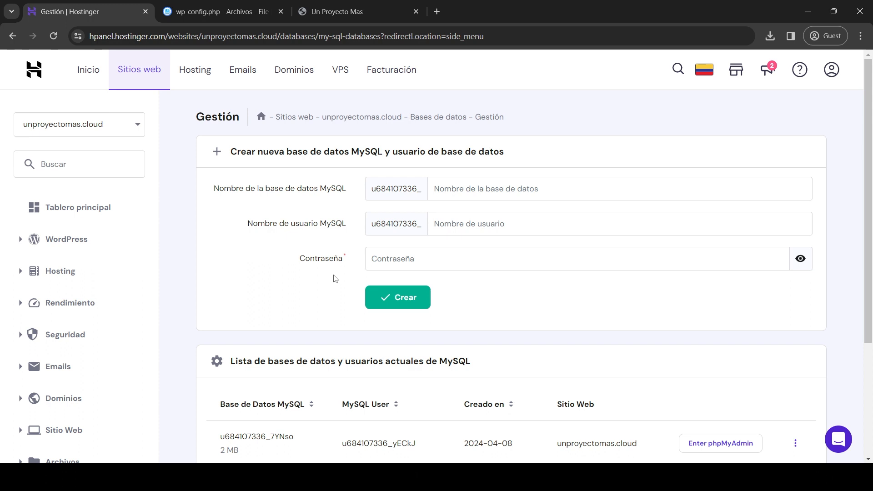
{"action": "scroll", "coordinate": [285, 423], "scroll_direction": "down", "scroll_amount": 2}
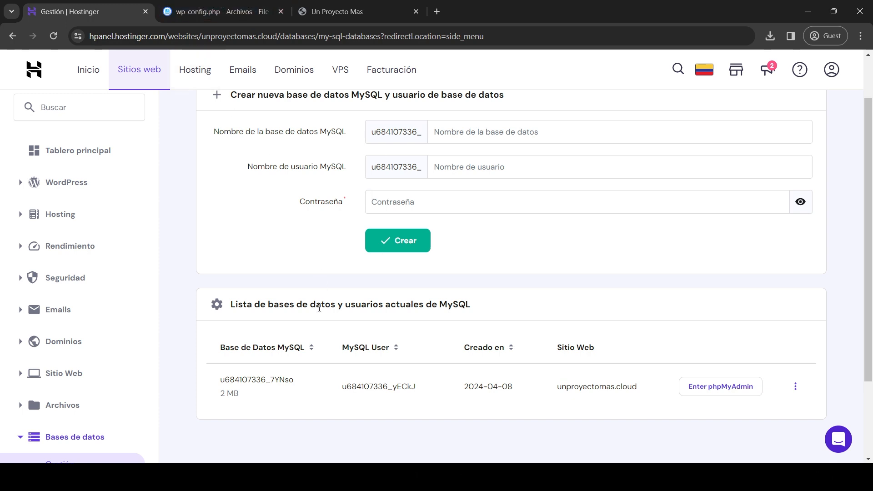
{"action": "scroll", "coordinate": [342, 382], "scroll_direction": "up", "scroll_amount": 1}
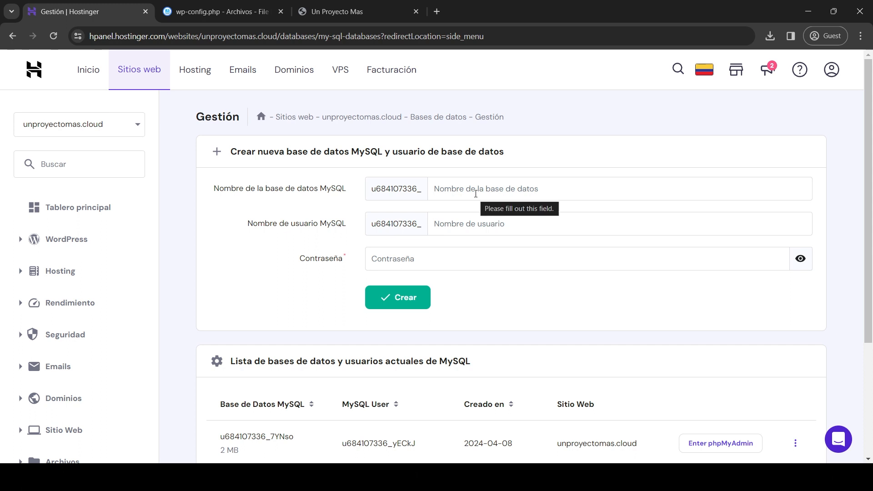
{"action": "left_click", "coordinate": [476, 194]}
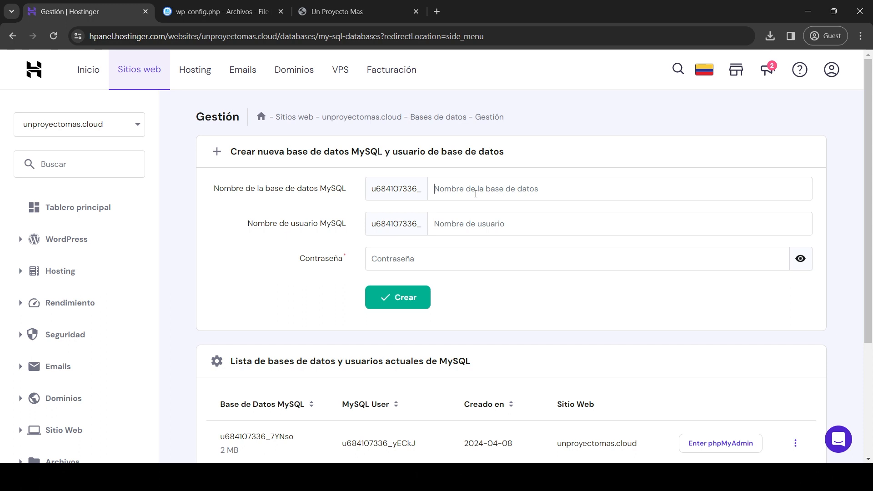
{"action": "type", "text": "wordpress"}
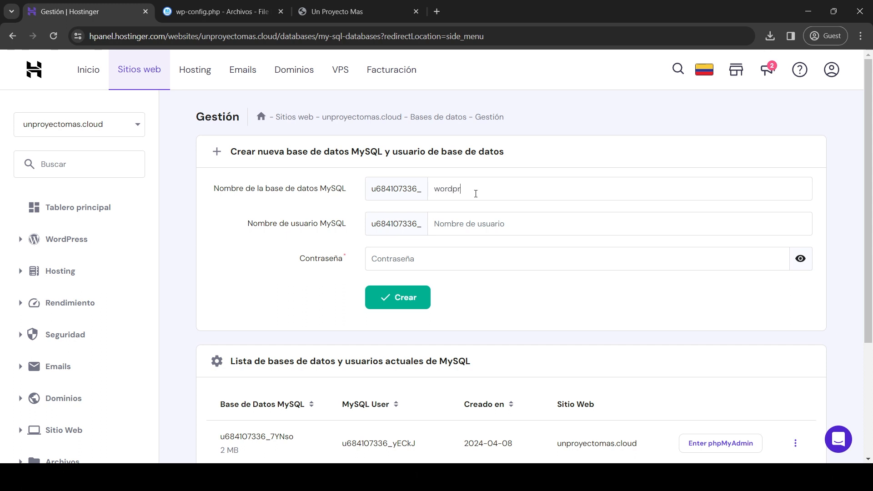
{"action": "left_click", "coordinate": [466, 223]}
{"action": "type", "text": "username"}
{"action": "left_click", "coordinate": [432, 257]}
{"action": "left_click", "coordinate": [779, 261]}
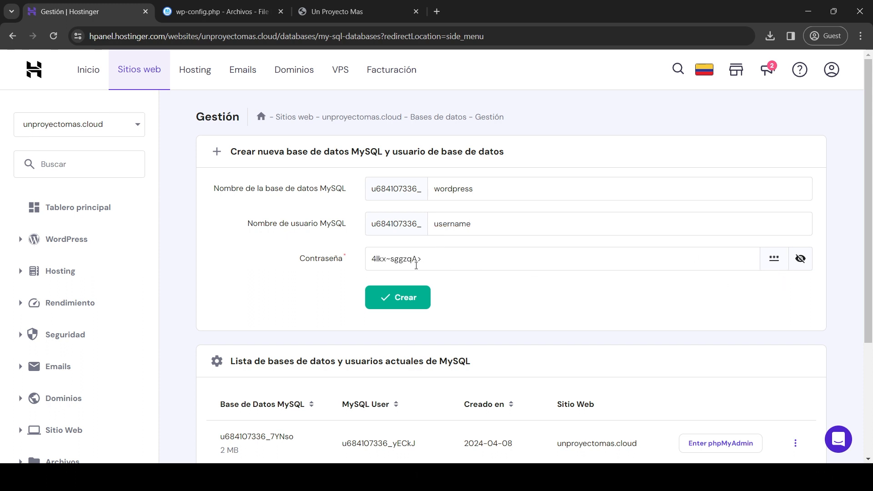
Step: Copy the generated database password, keep it in a new browser tab and return to the database management page
{"action": "left_click_drag", "start_coordinate": [426, 260], "coordinate": [360, 272]}
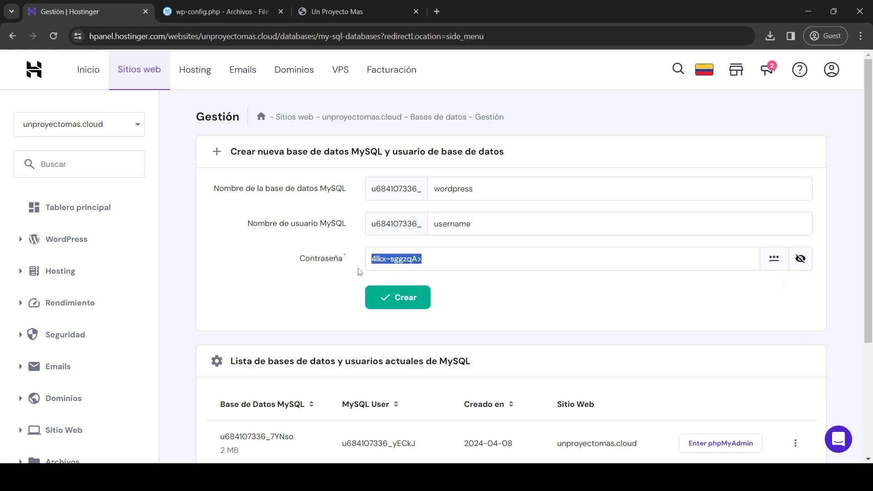
{"action": "key", "text": "ctrl+c"}
{"action": "left_click", "coordinate": [436, 11]}
{"action": "key", "text": "ctrl+v"}
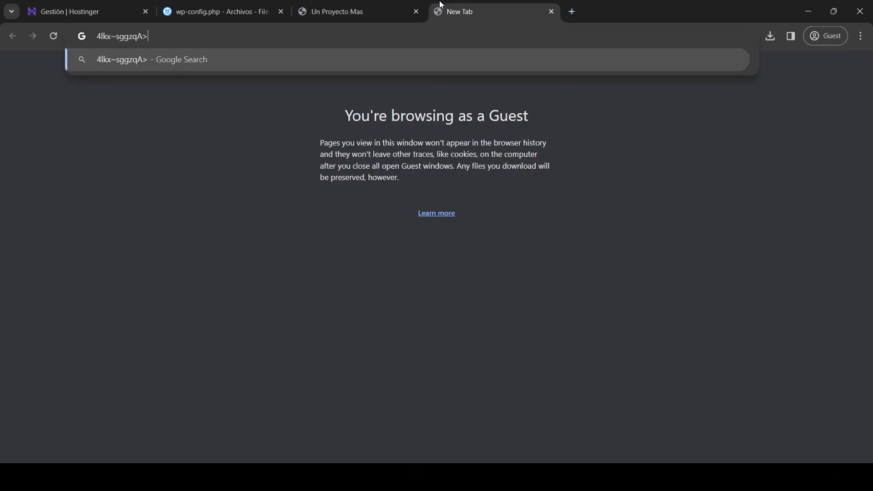
{"action": "left_click", "coordinate": [245, 11]}
{"action": "left_click", "coordinate": [132, 11]}
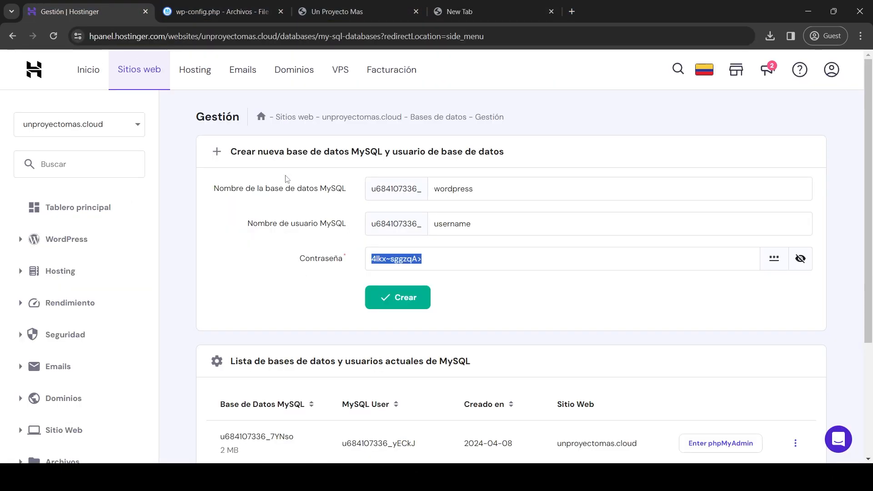
Step: Create the new MySQL database with its user and check both new names in the database list
{"action": "left_click", "coordinate": [406, 297]}
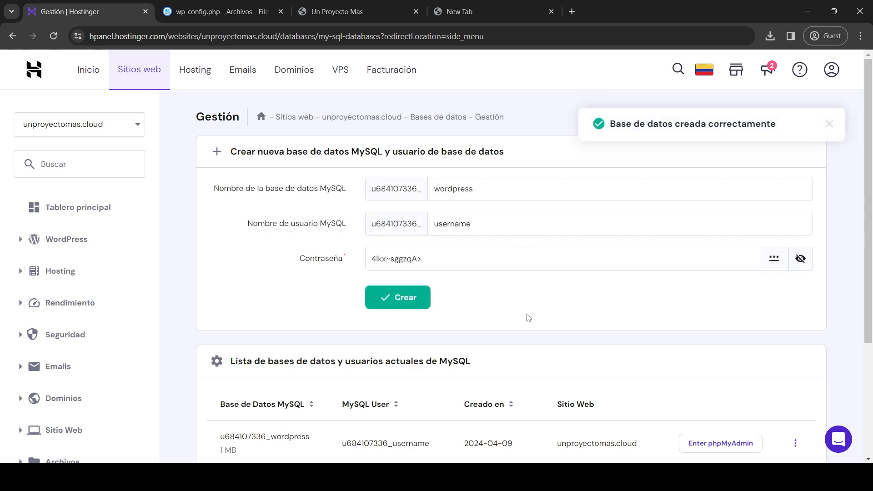
{"action": "scroll", "coordinate": [529, 318], "scroll_direction": "down", "scroll_amount": 3}
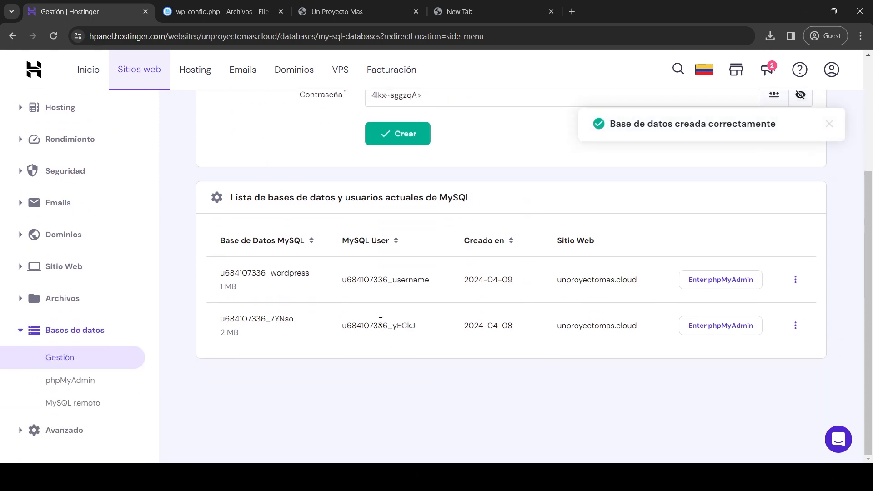
{"action": "left_click_drag", "start_coordinate": [271, 273], "coordinate": [309, 272]}
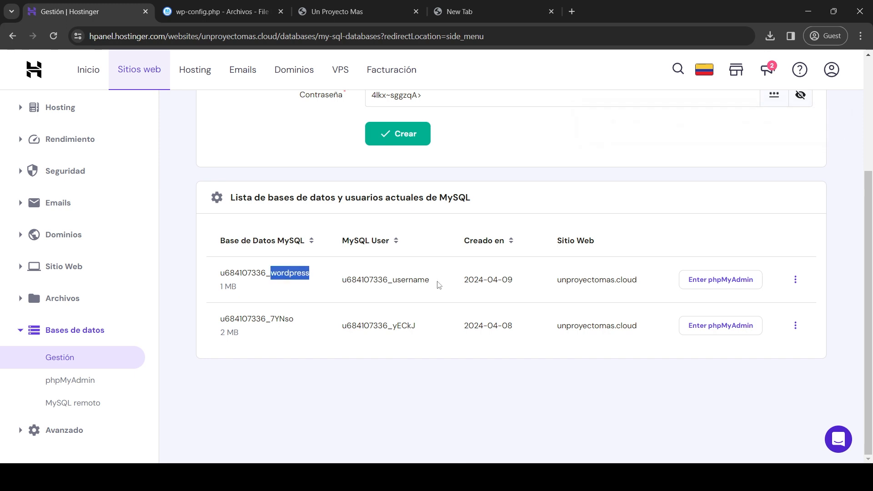
{"action": "left_click_drag", "start_coordinate": [431, 280], "coordinate": [395, 281]}
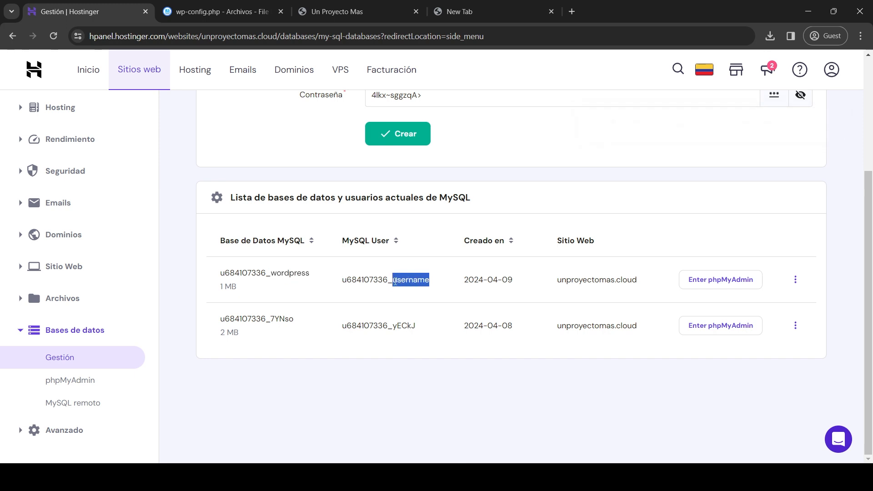
{"action": "left_click", "coordinate": [354, 414]}
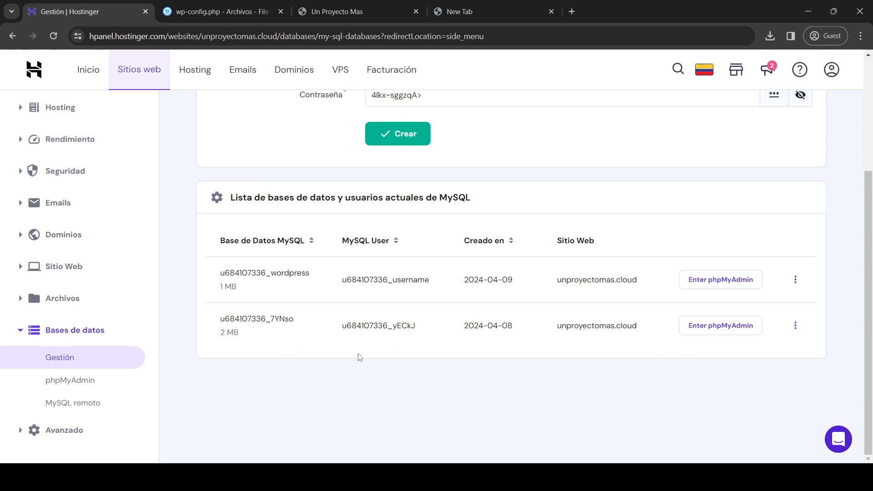
Step: Open the original 7YNso database in phpMyAdmin and bring up its export options, keeping SQL as the format
{"action": "left_click", "coordinate": [711, 326]}
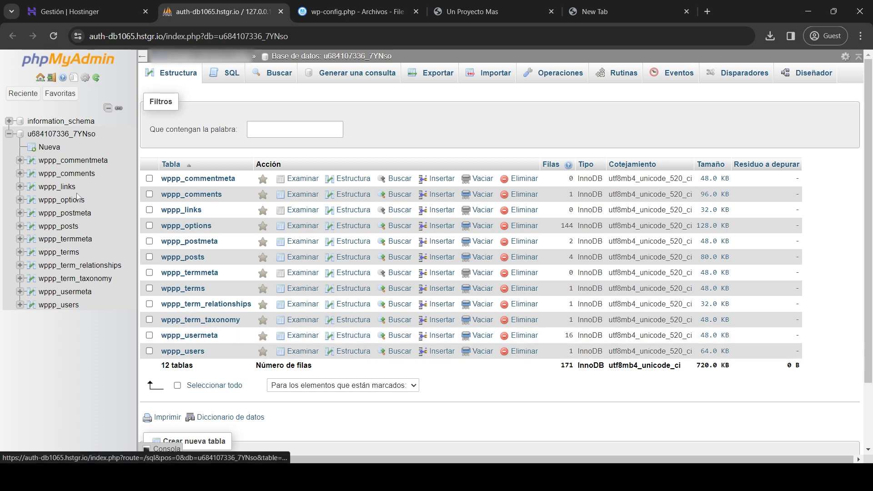
{"action": "left_click", "coordinate": [57, 135]}
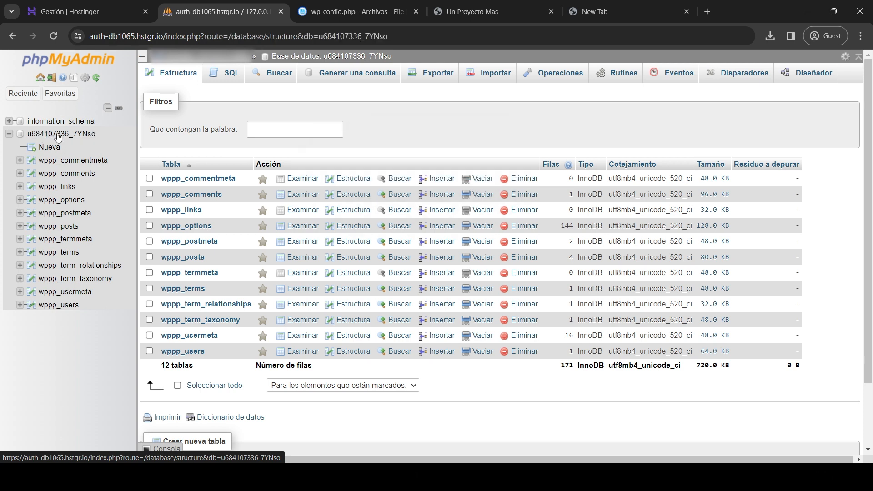
{"action": "left_click", "coordinate": [433, 79]}
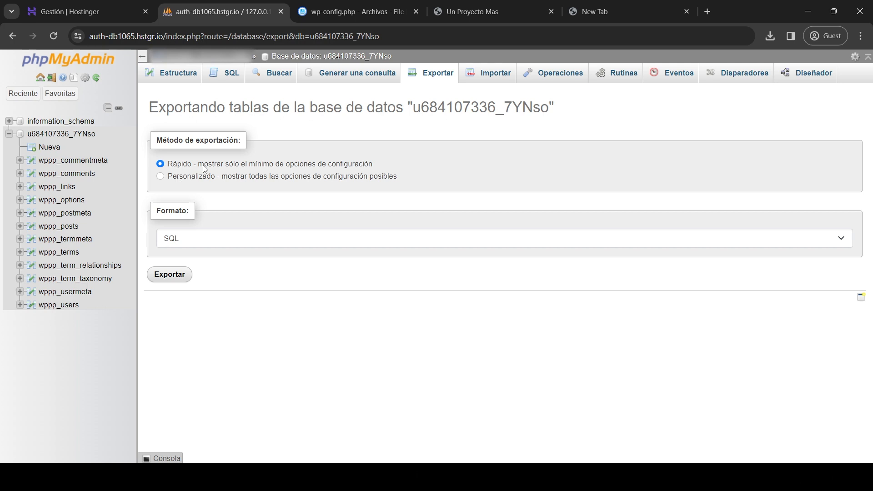
{"action": "left_click", "coordinate": [194, 245]}
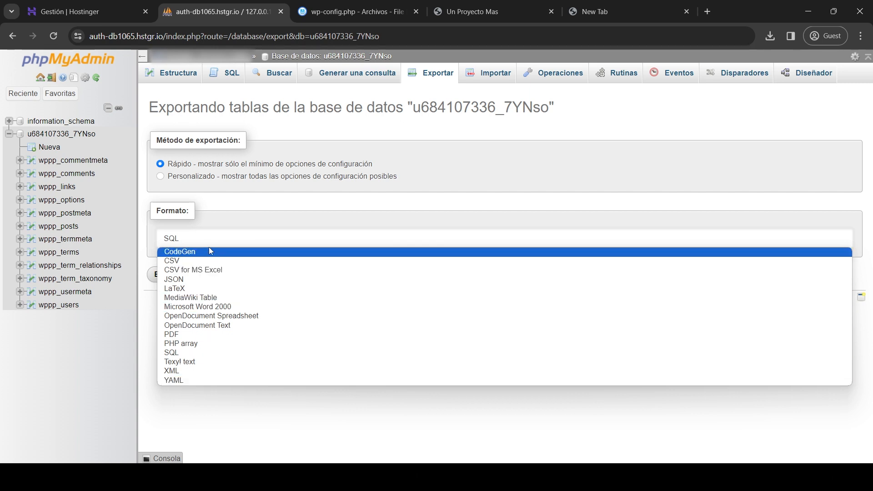
{"action": "left_click", "coordinate": [211, 242]}
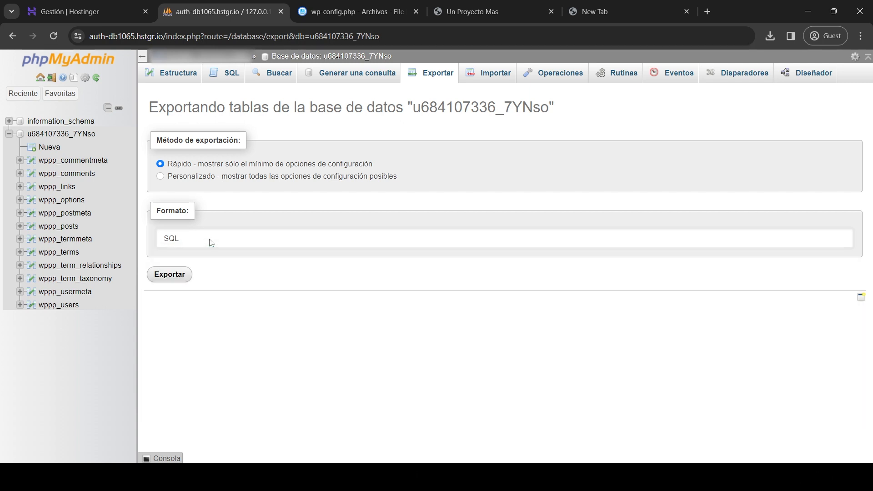
Step: Try to export the database over the existing 7YNso SQL file on the Desktop, cancel the save and close phpMyAdmin
{"action": "left_click", "coordinate": [180, 275]}
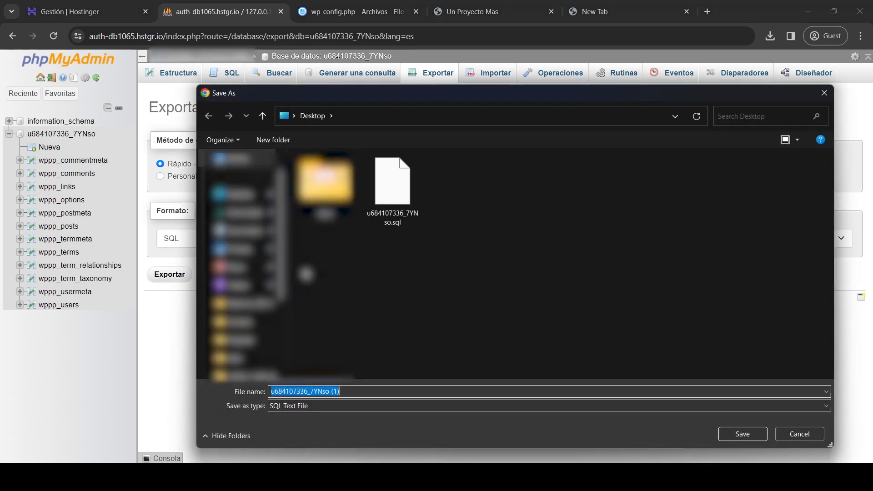
{"action": "left_click", "coordinate": [244, 197]}
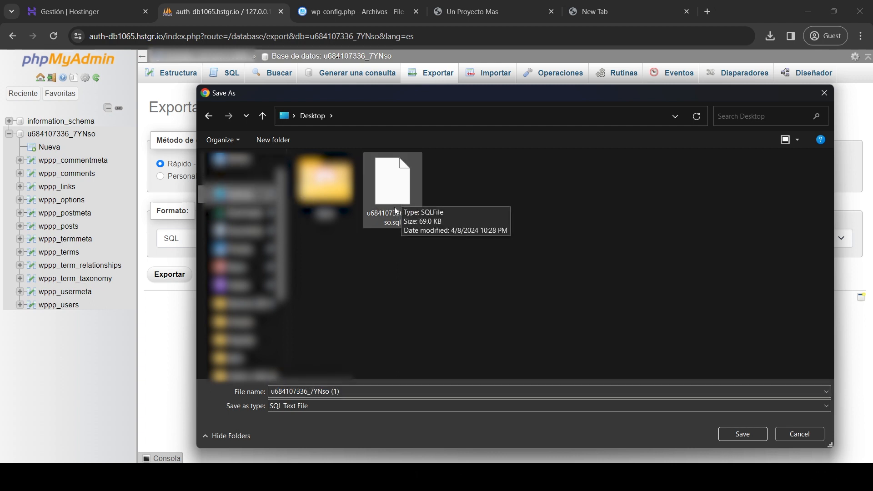
{"action": "left_click", "coordinate": [386, 193]}
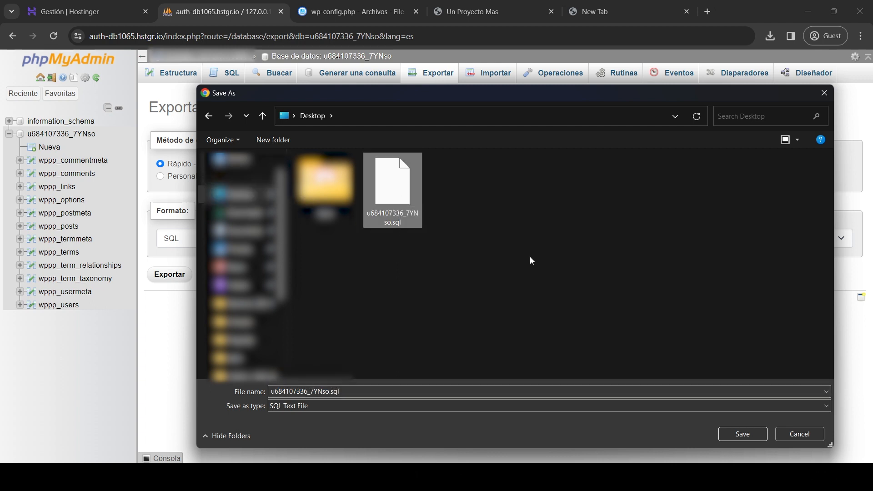
{"action": "left_click", "coordinate": [748, 434]}
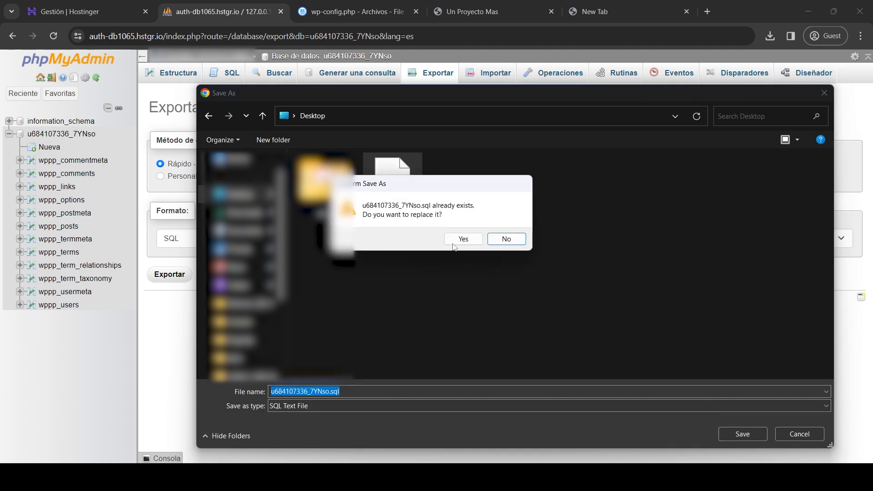
{"action": "left_click", "coordinate": [506, 238]}
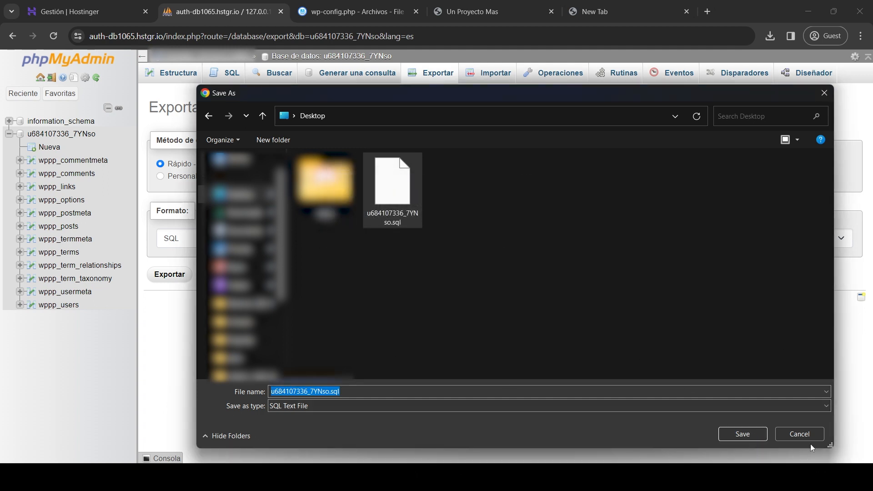
{"action": "left_click", "coordinate": [799, 434]}
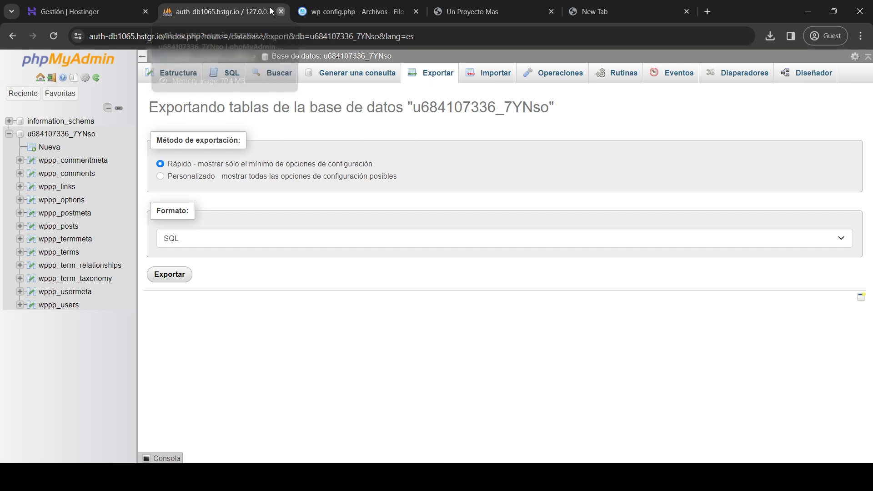
{"action": "left_click", "coordinate": [281, 12]}
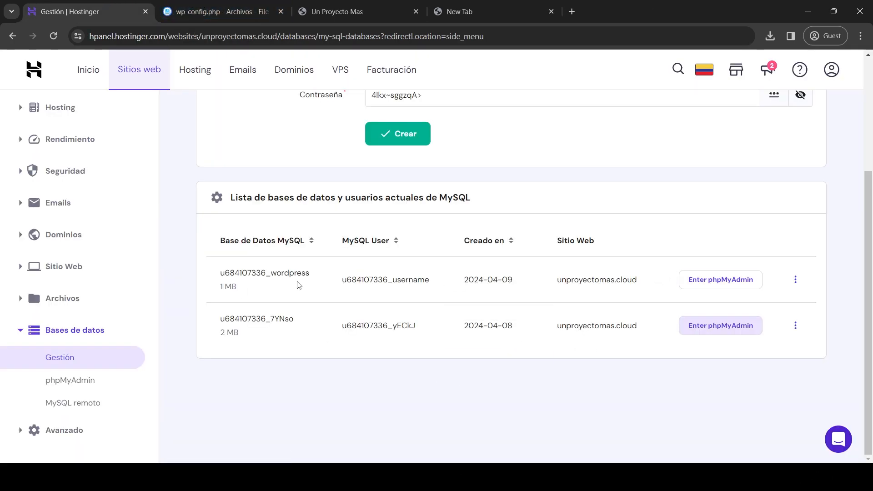
Step: Open the new wordpress database in phpMyAdmin and review the options on its import page
{"action": "left_click_drag", "start_coordinate": [310, 273], "coordinate": [278, 274]}
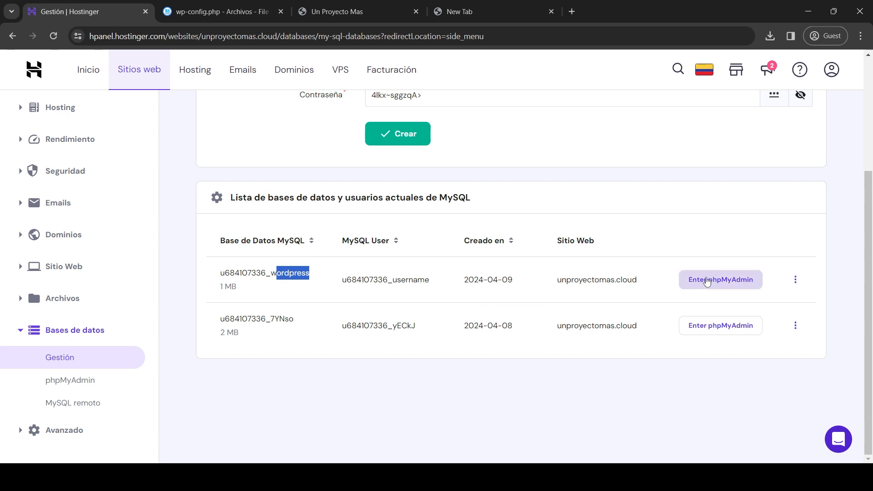
{"action": "left_click", "coordinate": [719, 281]}
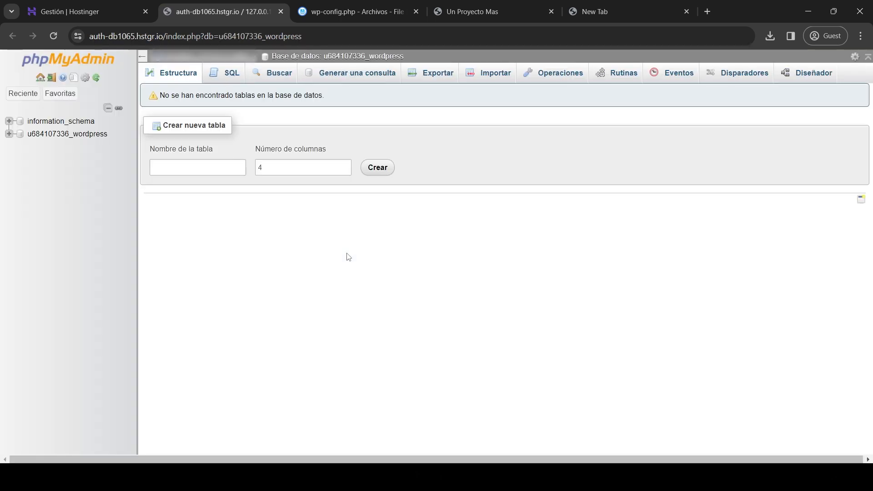
{"action": "left_click", "coordinate": [56, 138]}
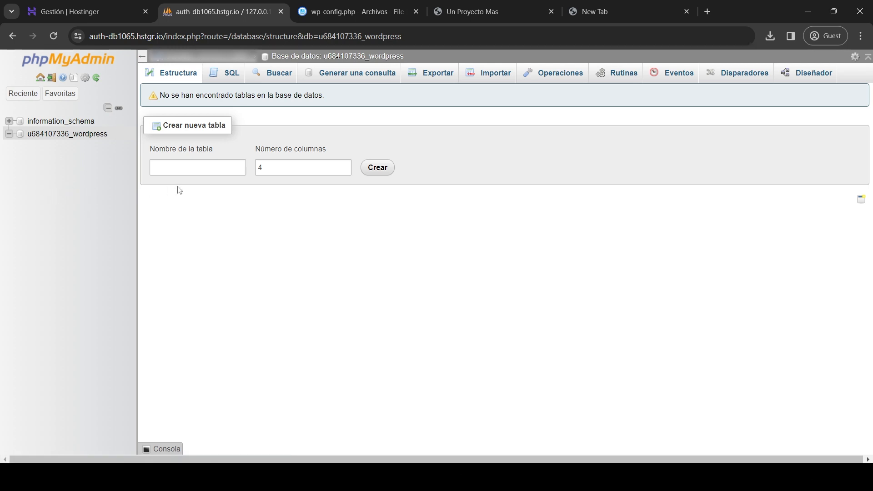
{"action": "left_click", "coordinate": [490, 78]}
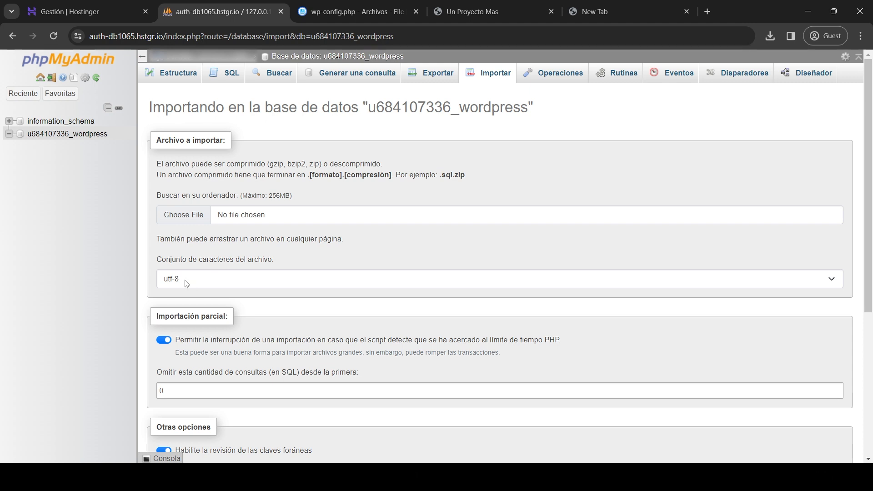
{"action": "scroll", "coordinate": [211, 282], "scroll_direction": "down", "scroll_amount": 5}
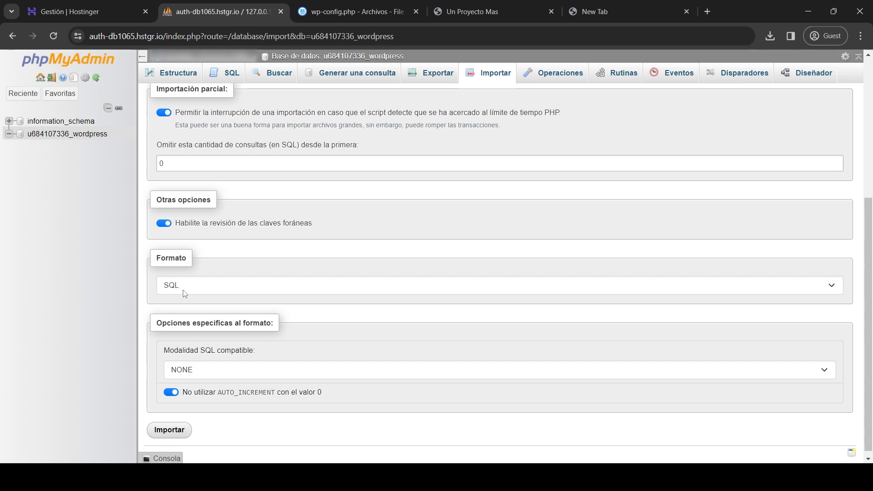
{"action": "scroll", "coordinate": [184, 293], "scroll_direction": "up", "scroll_amount": 5}
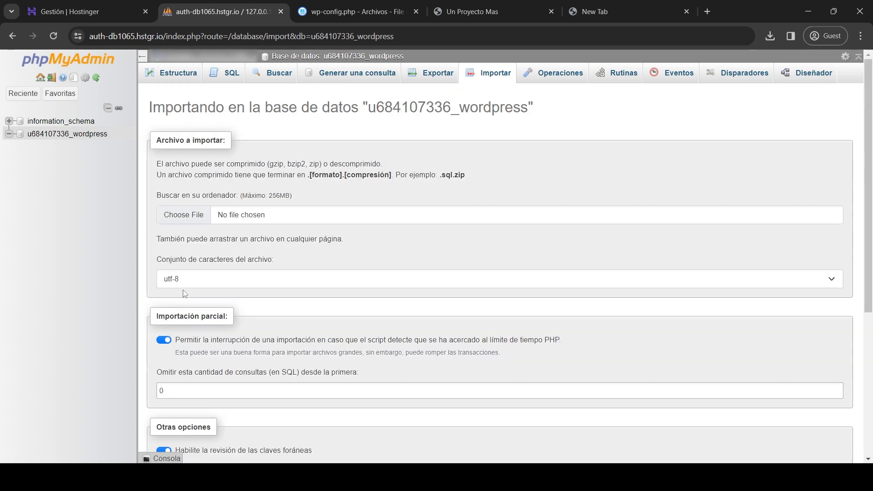
Step: Import the 7YNso SQL file from the Desktop into the wordpress database and reload the unproyectomas.cloud site to check it
{"action": "left_click", "coordinate": [192, 222]}
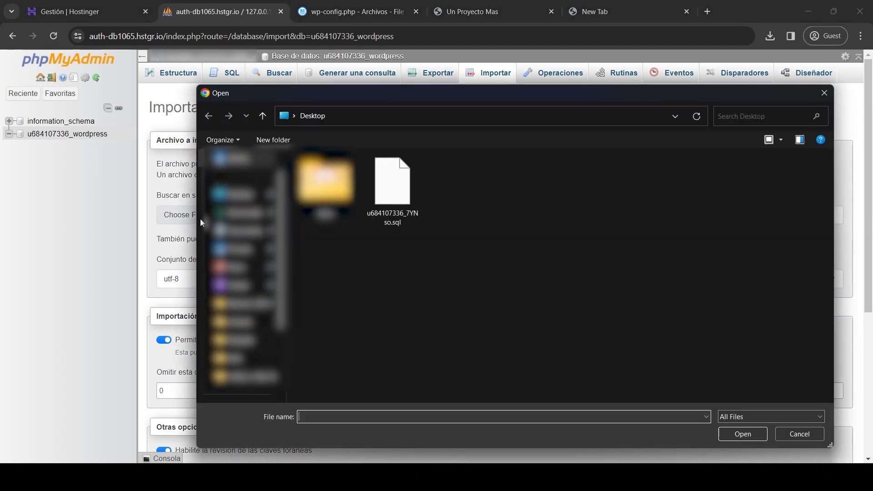
{"action": "left_click", "coordinate": [404, 199]}
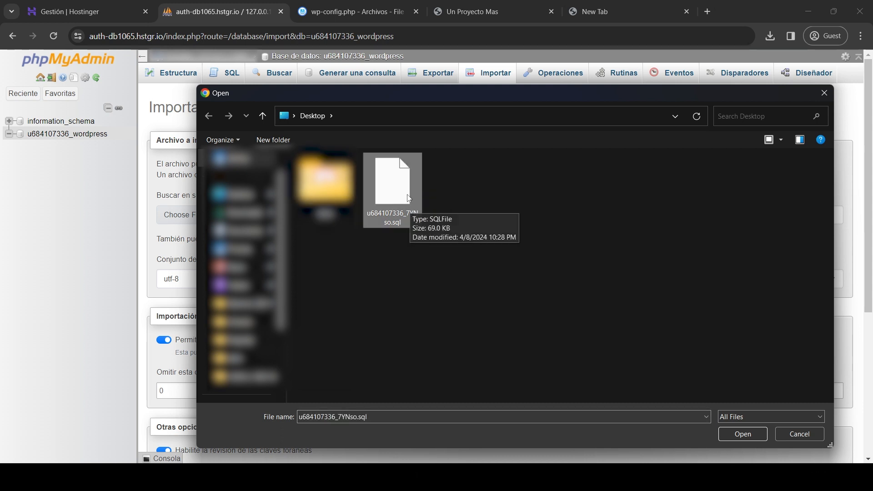
{"action": "left_click", "coordinate": [747, 432]}
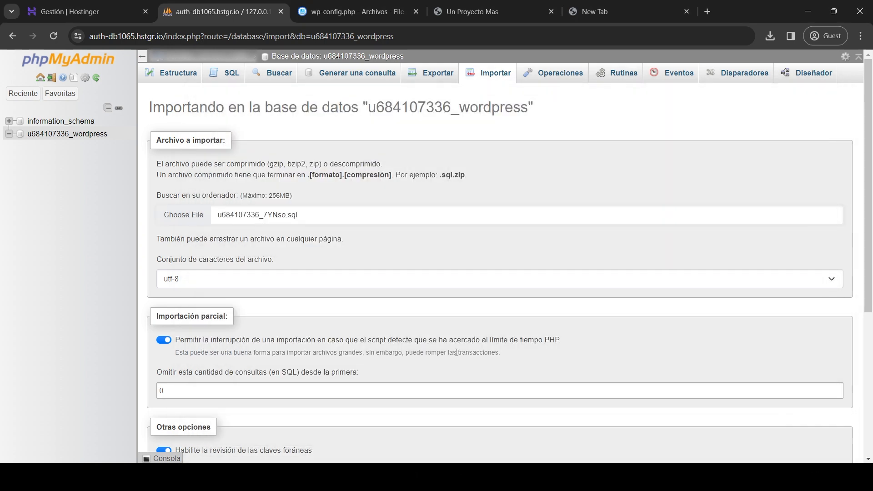
{"action": "scroll", "coordinate": [308, 251], "scroll_direction": "down", "scroll_amount": 5}
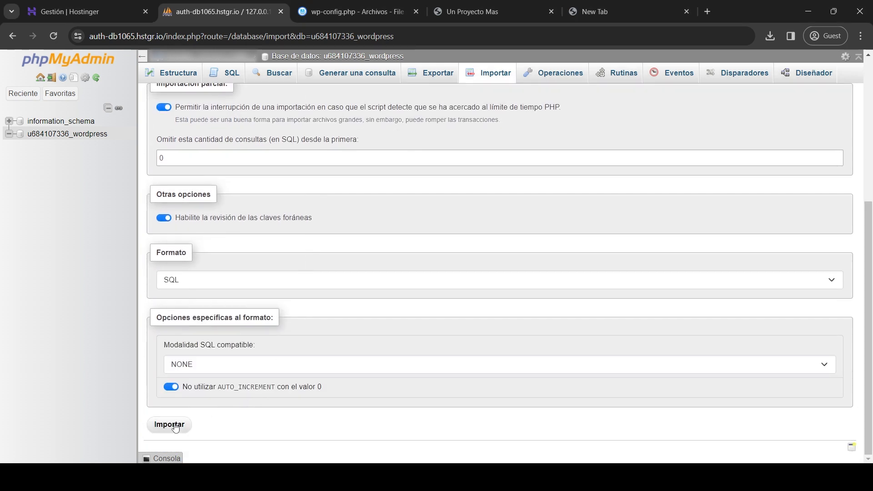
{"action": "left_click", "coordinate": [178, 422]}
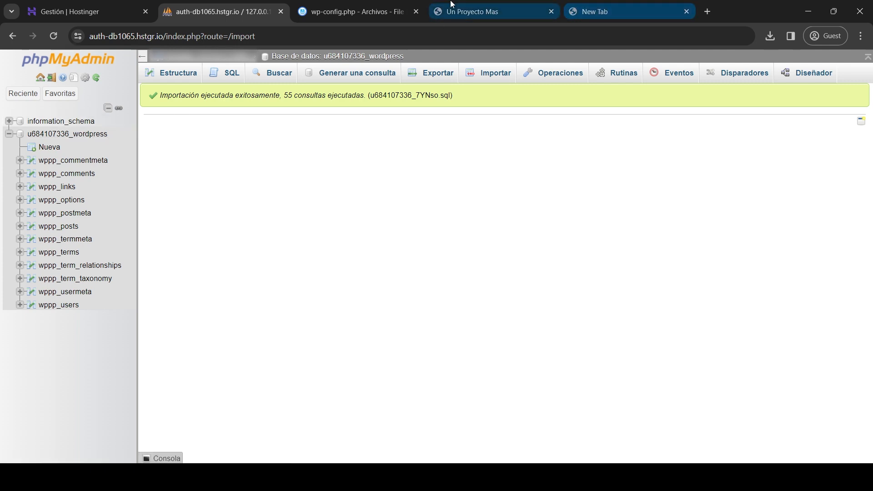
{"action": "left_click", "coordinate": [477, 12]}
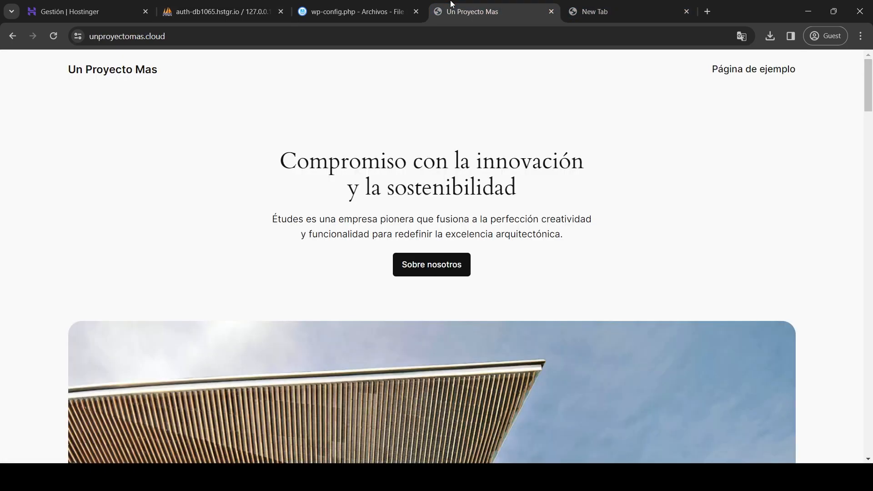
{"action": "left_click", "coordinate": [53, 36]}
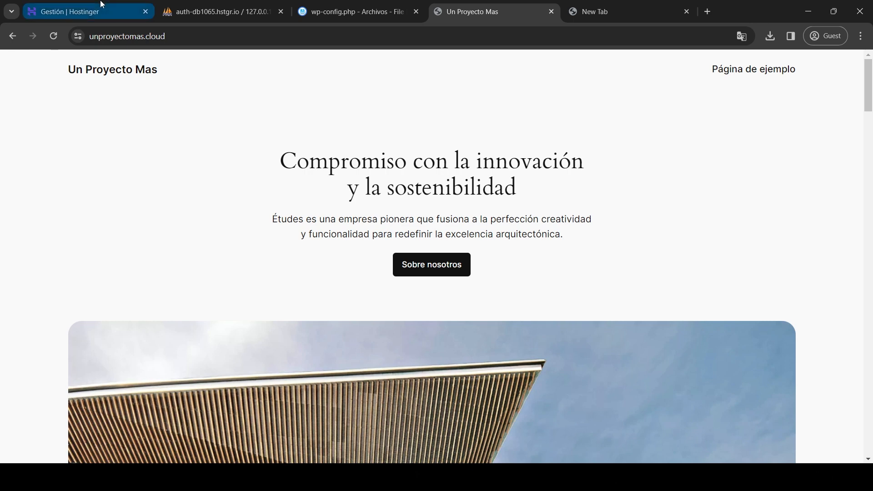
Step: Delete the original 7YNso database in Hostinger and reload the unproyectomas.cloud site to check the effect
{"action": "left_click", "coordinate": [81, 11]}
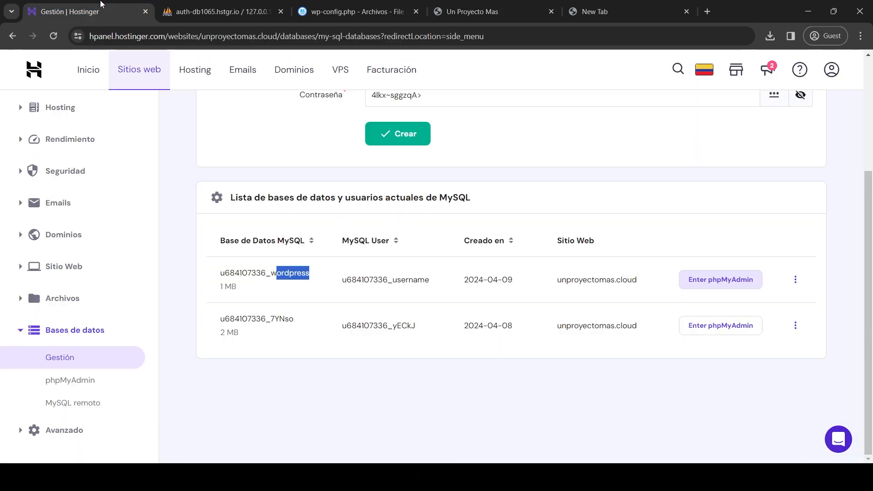
{"action": "left_click", "coordinate": [399, 391]}
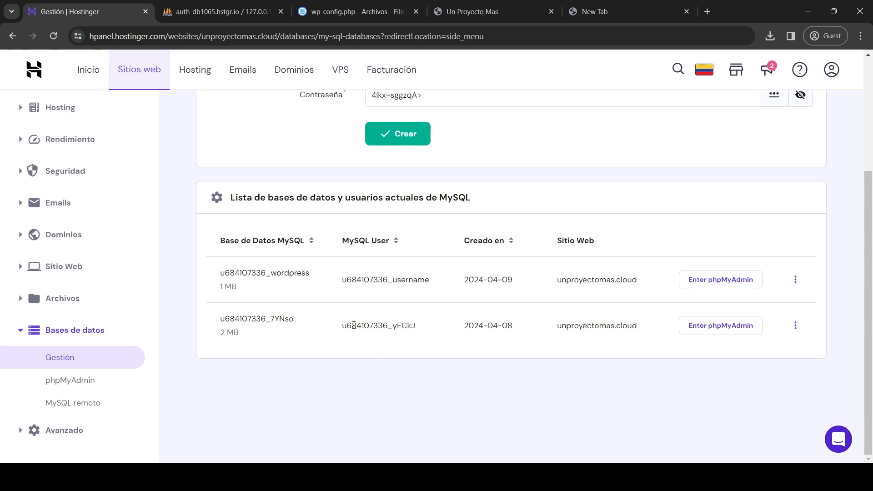
{"action": "left_click", "coordinate": [794, 325]}
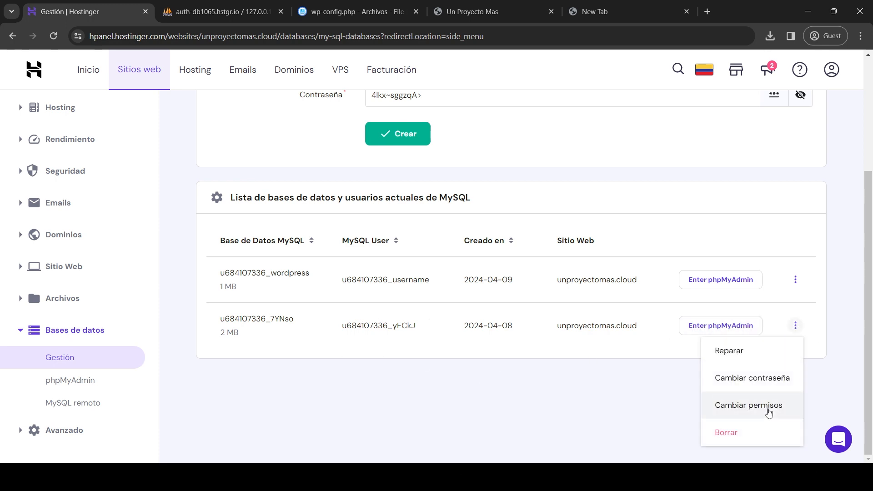
{"action": "left_click", "coordinate": [723, 431]}
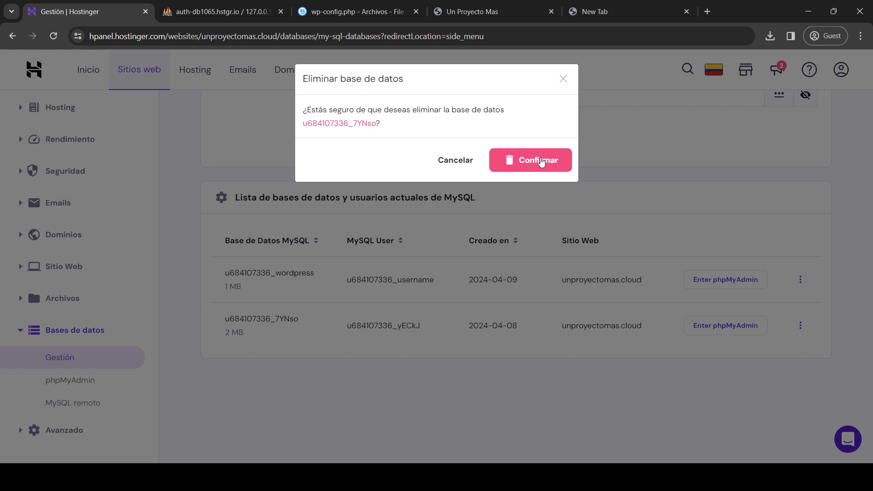
{"action": "left_click", "coordinate": [541, 161]}
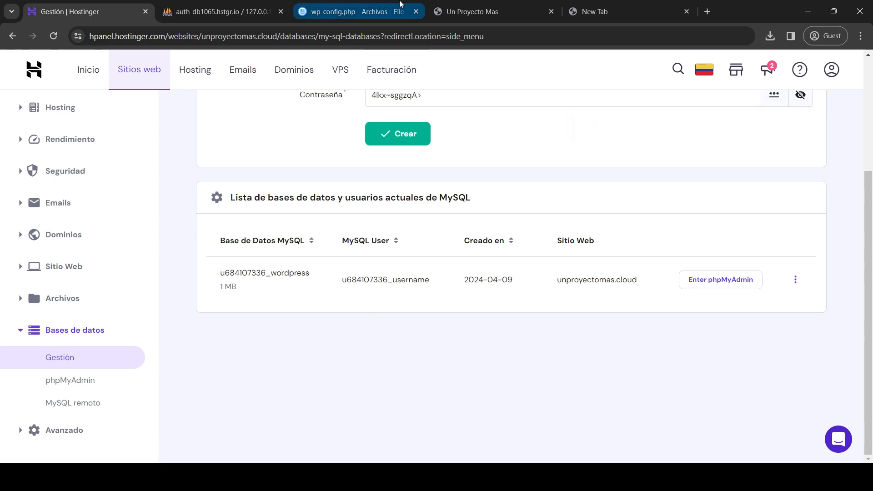
{"action": "left_click", "coordinate": [473, 12]}
{"action": "left_click", "coordinate": [55, 36]}
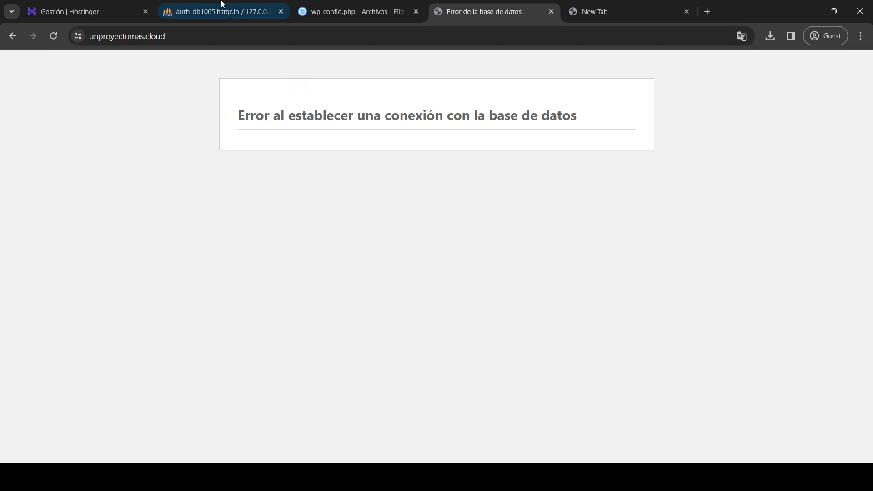
Step: Close phpMyAdmin and open the site's public_html folder in the Hostinger file manager to locate wp-config.php
{"action": "left_click", "coordinate": [199, 5]}
{"action": "left_click", "coordinate": [280, 11]}
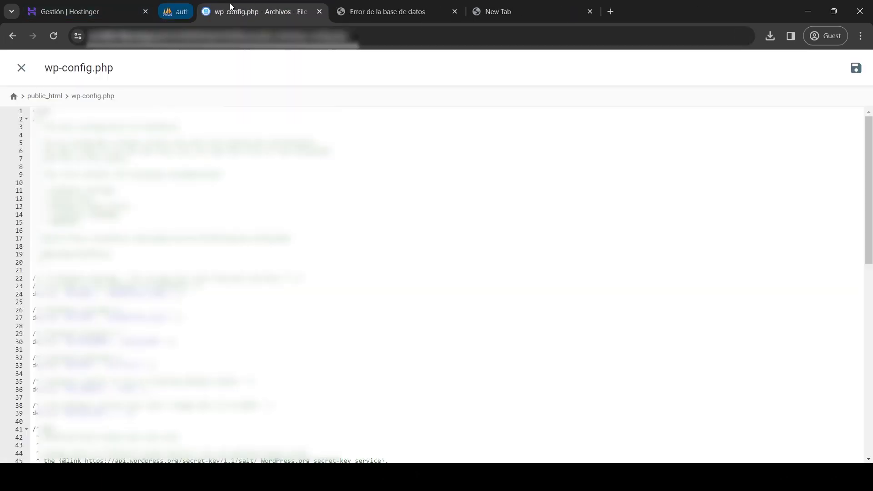
{"action": "left_click", "coordinate": [114, 11]}
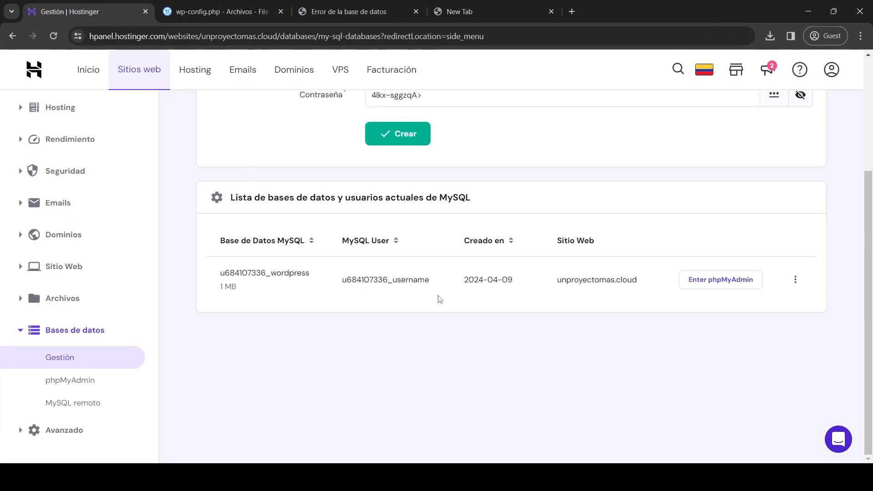
{"action": "scroll", "coordinate": [278, 357], "scroll_direction": "up", "scroll_amount": 3}
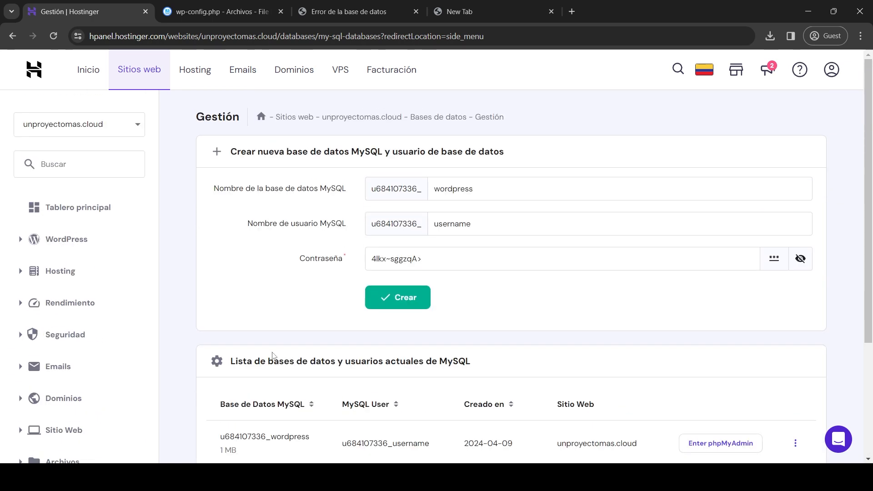
{"action": "left_click", "coordinate": [78, 210]}
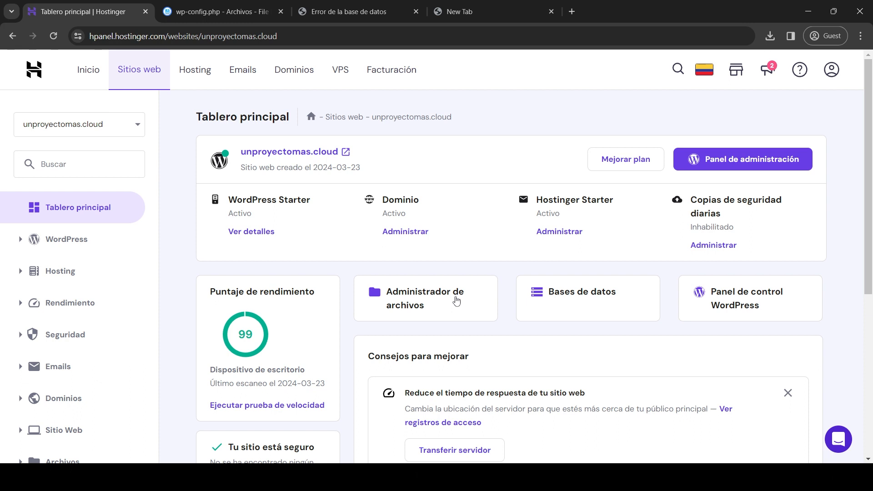
{"action": "left_click", "coordinate": [448, 299]}
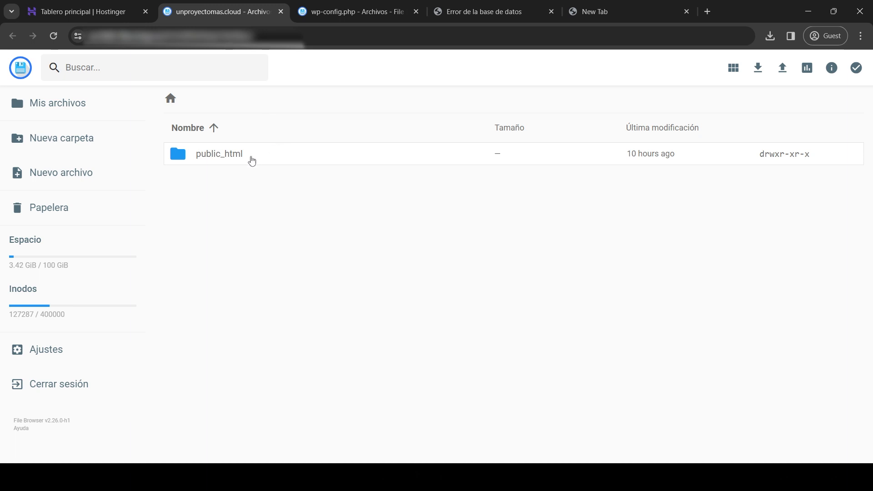
{"action": "double_click", "coordinate": [251, 161]}
{"action": "scroll", "coordinate": [307, 234], "scroll_direction": "down", "scroll_amount": 3}
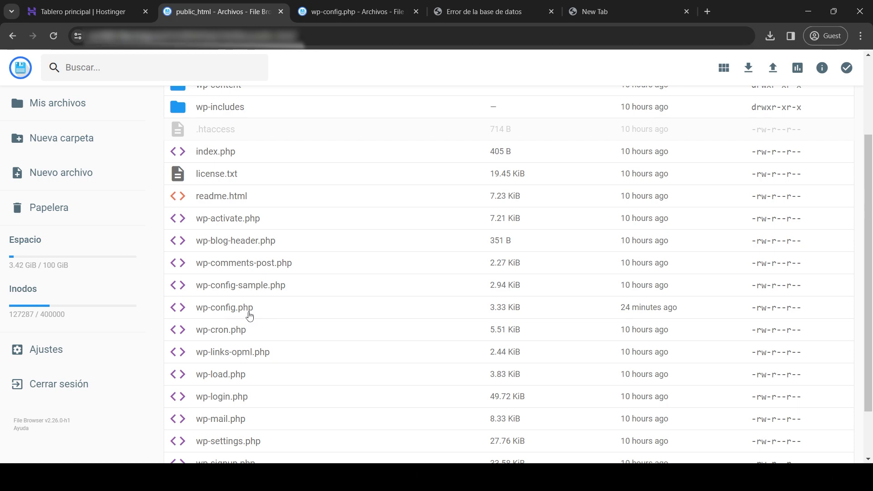
Step: Return to the site's MySQL database management page in Hostinger and dismiss the critical error notification
{"action": "left_click", "coordinate": [101, 6]}
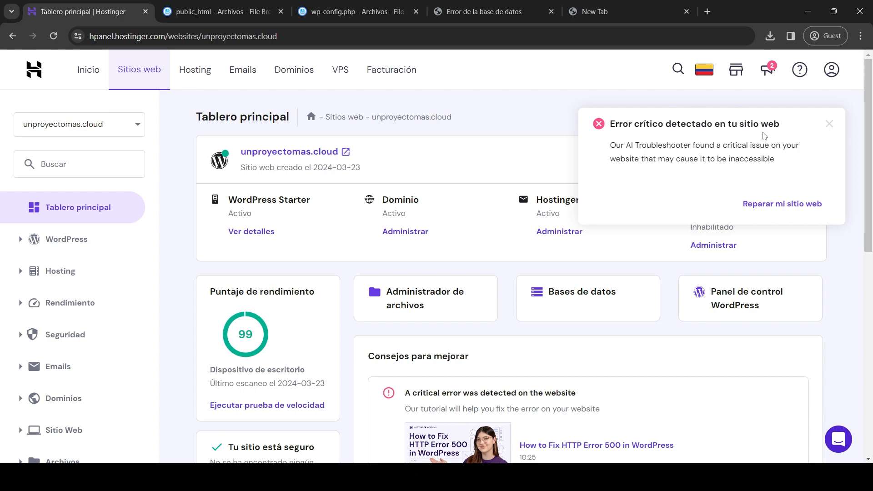
{"action": "scroll", "coordinate": [68, 191], "scroll_direction": "down", "scroll_amount": 5}
{"action": "left_click", "coordinate": [33, 268]}
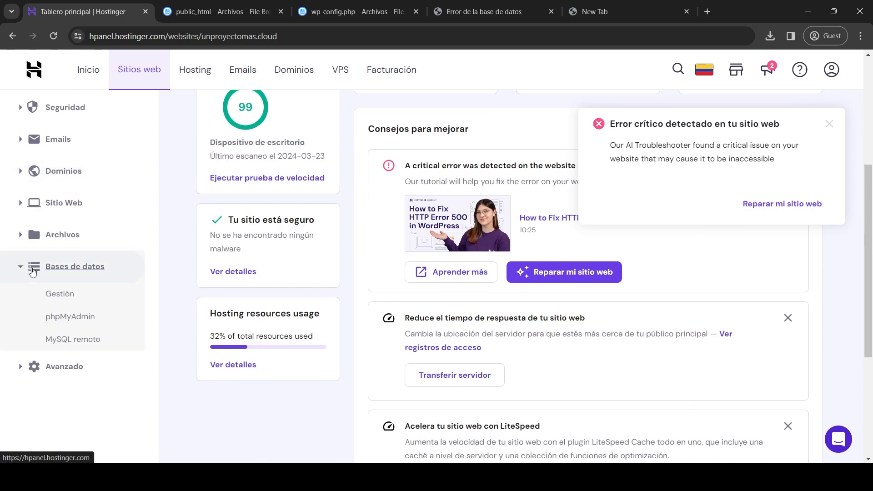
{"action": "left_click", "coordinate": [73, 293]}
{"action": "scroll", "coordinate": [308, 283], "scroll_direction": "down", "scroll_amount": 3}
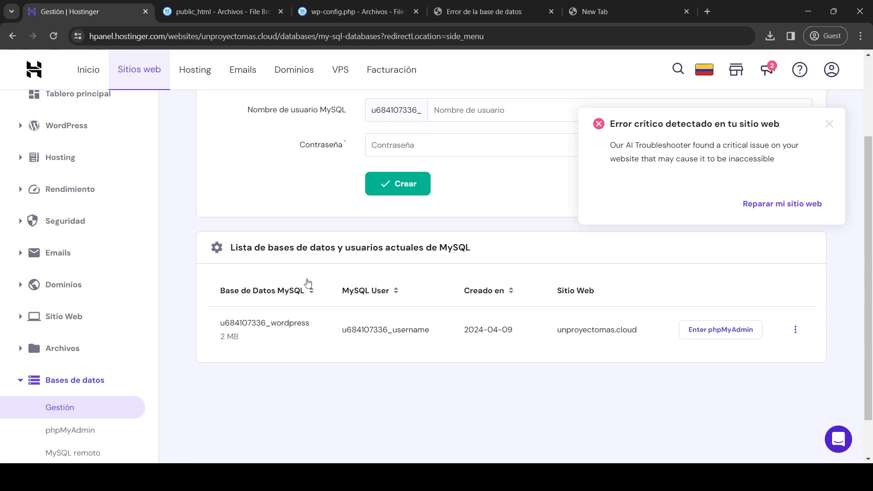
{"action": "left_click", "coordinate": [830, 124]}
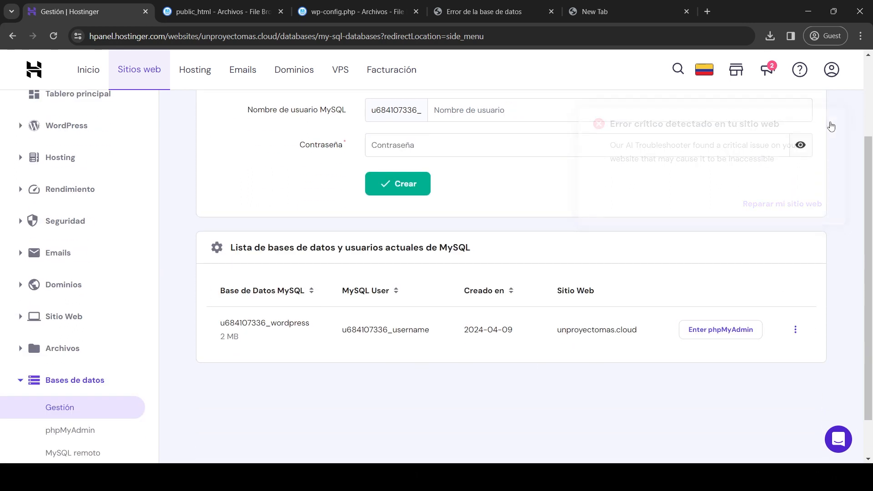
Step: Locate wp-config.php in public_html and examine the DB_NAME and DB_USER values in its open editor
{"action": "left_click", "coordinate": [324, 6]}
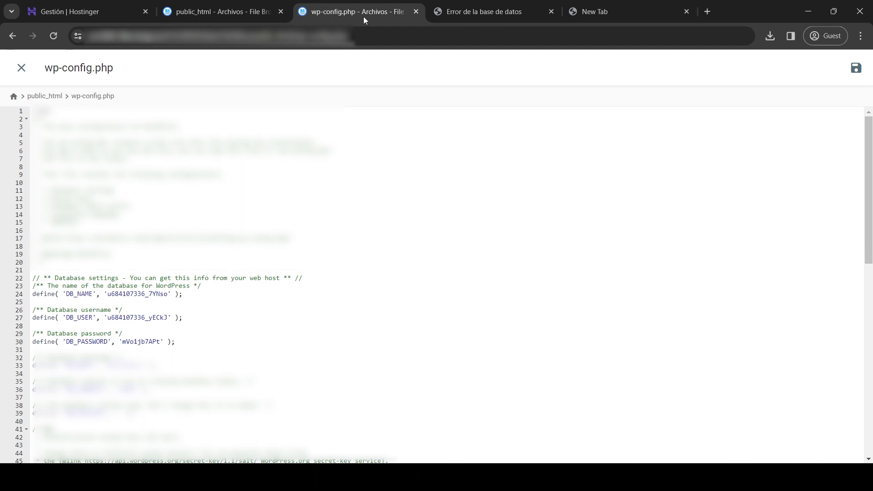
{"action": "left_click", "coordinate": [253, 9]}
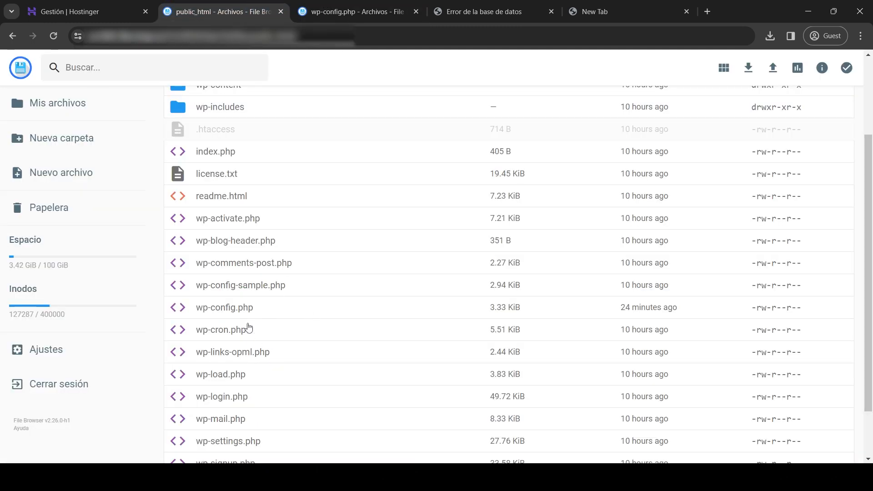
{"action": "left_click", "coordinate": [258, 307]}
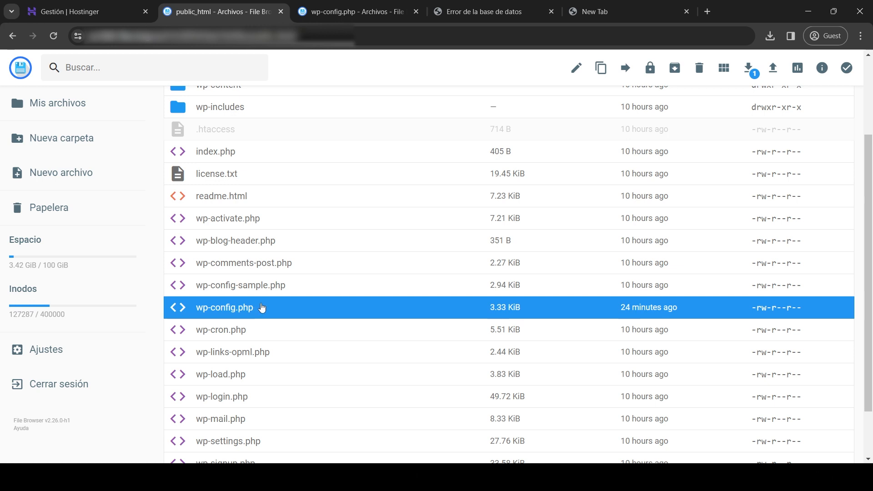
{"action": "left_click", "coordinate": [334, 5]}
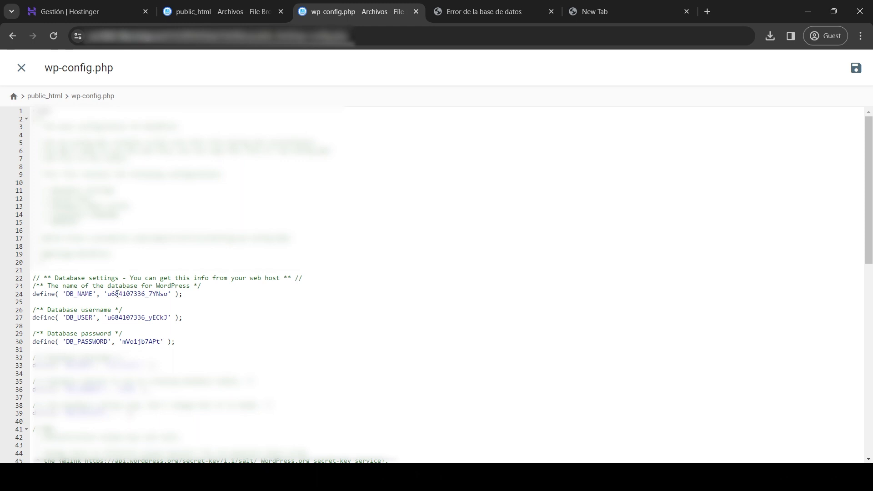
{"action": "left_click_drag", "start_coordinate": [109, 294], "coordinate": [169, 294]}
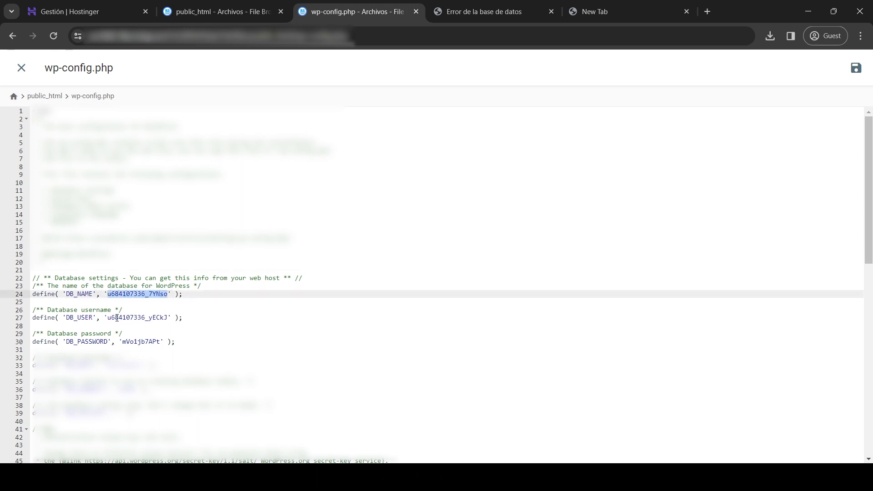
{"action": "left_click_drag", "start_coordinate": [117, 318], "coordinate": [164, 319]}
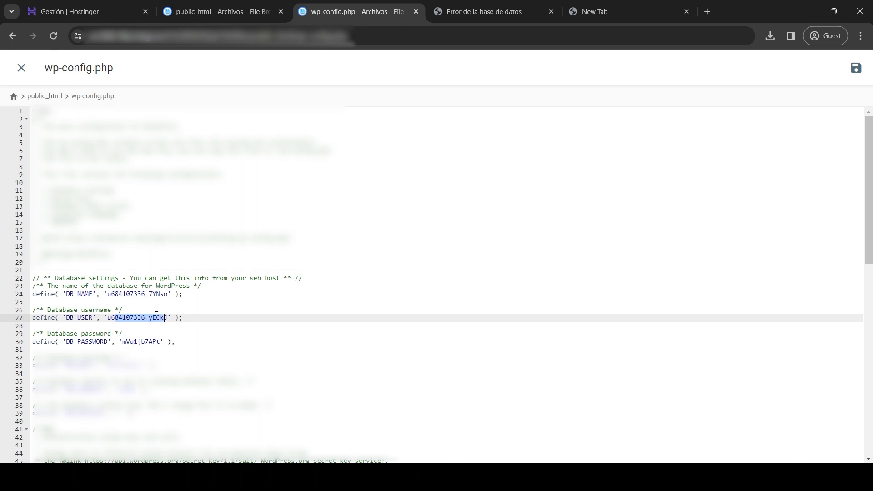
Step: Copy "wordpress" from the new database's name and paste it over the yECkJ suffix of DB_USER in wp-config.php
{"action": "left_click", "coordinate": [103, 4]}
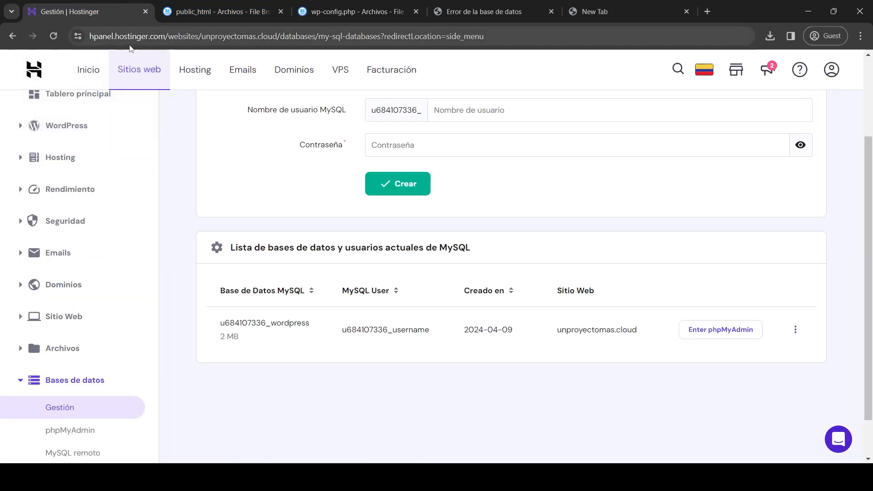
{"action": "left_click_drag", "start_coordinate": [314, 327], "coordinate": [272, 326]}
{"action": "key", "text": "ctrl+c"}
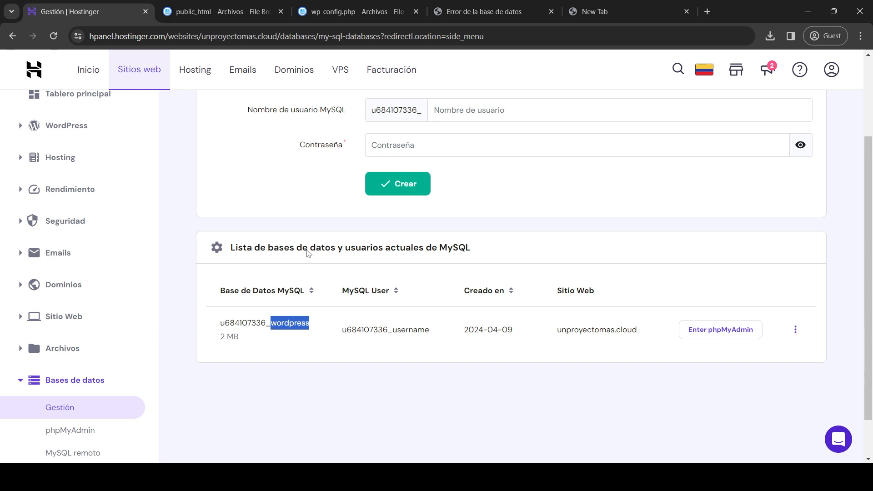
{"action": "left_click", "coordinate": [355, 11]}
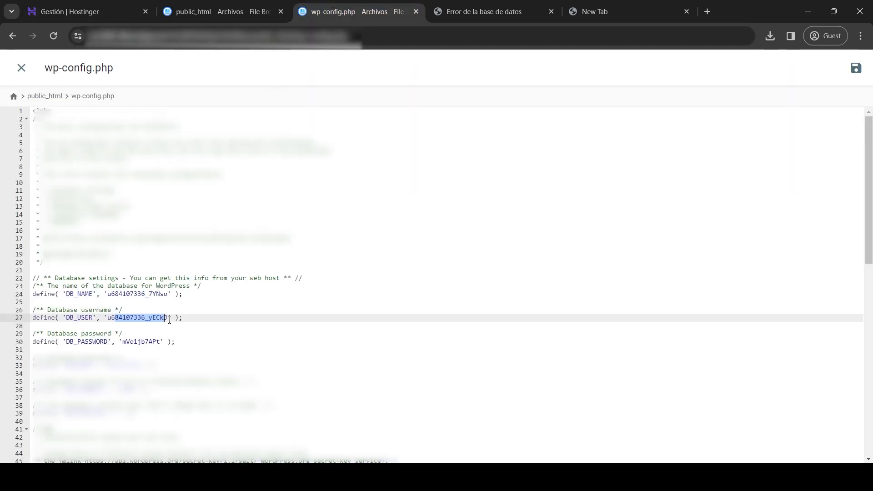
{"action": "left_click", "coordinate": [168, 319]}
{"action": "key", "text": "BackSpace"}
{"action": "key", "text": "BackSpace"}
{"action": "key", "text": "BackSpace"}
{"action": "key", "text": "BackSpace"}
{"action": "key", "text": "BackSpace"}
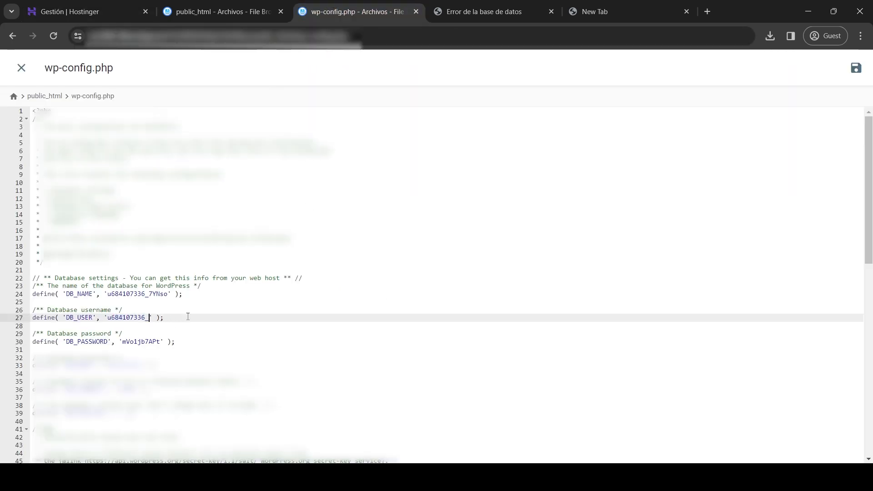
{"action": "key", "text": "ctrl+v"}
Step: Look up the new database's MySQL user on the Hostinger databases page and return to wp-config.php
{"action": "left_click", "coordinate": [93, 13]}
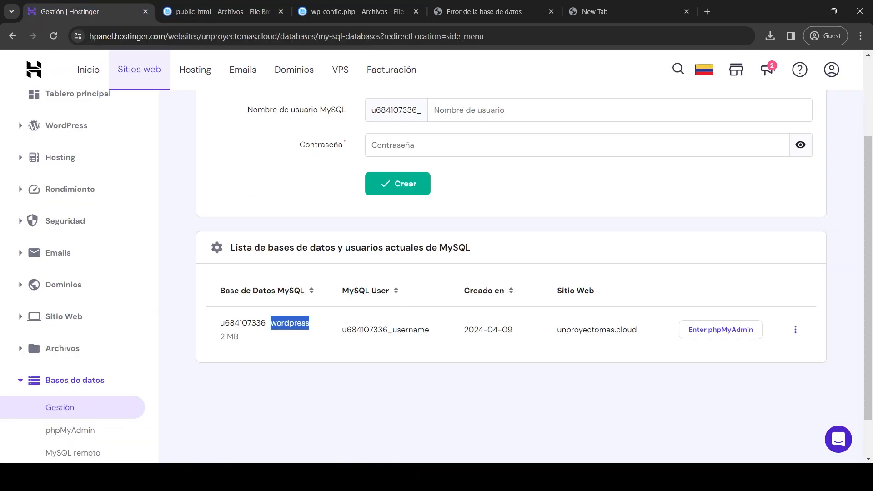
{"action": "left_click_drag", "start_coordinate": [427, 331], "coordinate": [394, 332]}
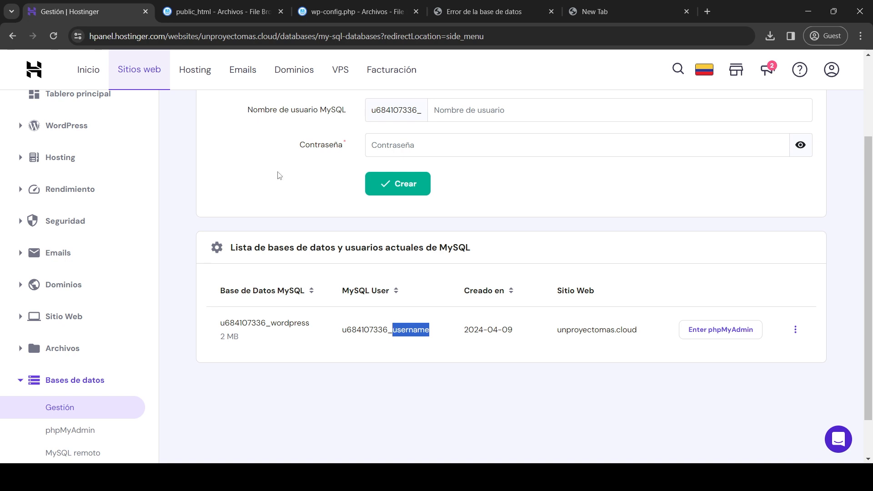
{"action": "left_click", "coordinate": [313, 5]}
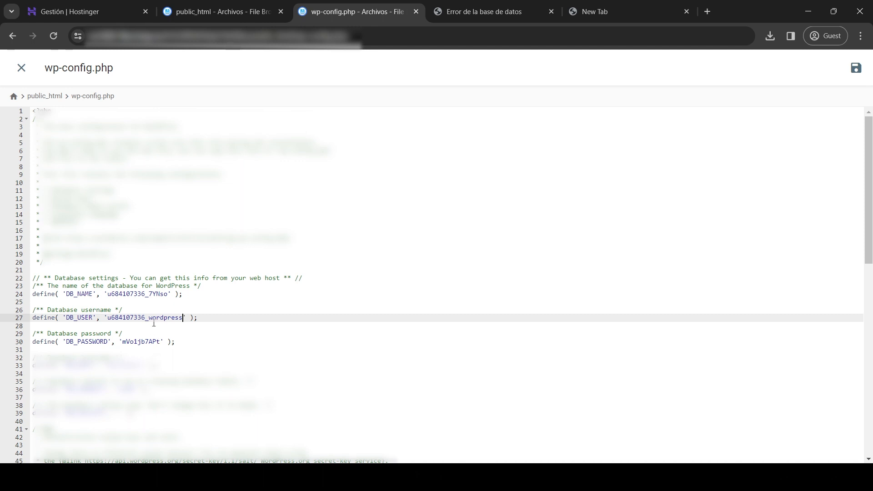
Step: Replace the 7YNso suffix of the DB_NAME value in wp-config.php with "wordpress"
{"action": "left_click", "coordinate": [165, 294]}
{"action": "key", "text": "BackSpace"}
{"action": "key", "text": "BackSpace"}
{"action": "key", "text": "BackSpace"}
{"action": "key", "text": "BackSpace"}
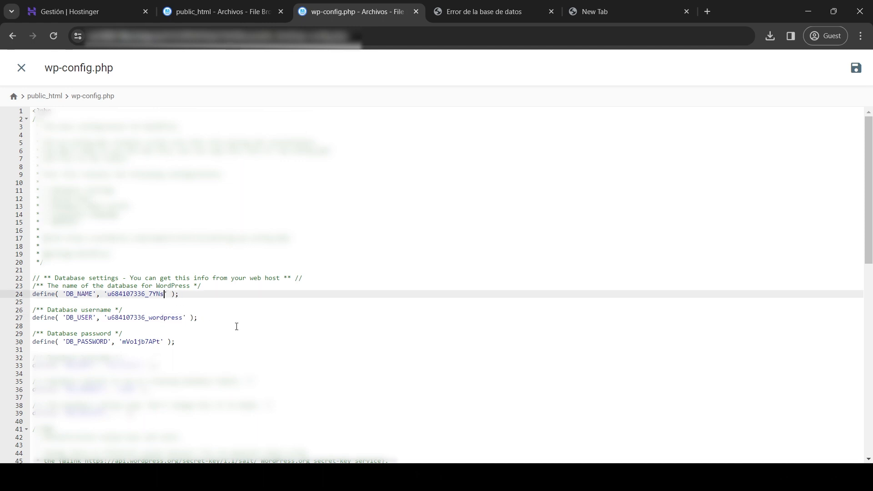
{"action": "type", "text": "wordpress"}
Step: Replace the "wordpress" suffix of DB_USER with "username" and compare both values with the database listed in Hostinger
{"action": "left_click", "coordinate": [185, 317]}
{"action": "key", "text": "BackSpace"}
{"action": "key", "text": "BackSpace"}
{"action": "key", "text": "BackSpace"}
{"action": "key", "text": "BackSpace"}
{"action": "key", "text": "BackSpace"}
{"action": "key", "text": "BackSpace"}
{"action": "key", "text": "BackSpace"}
{"action": "key", "text": "BackSpace"}
{"action": "key", "text": "BackSpace"}
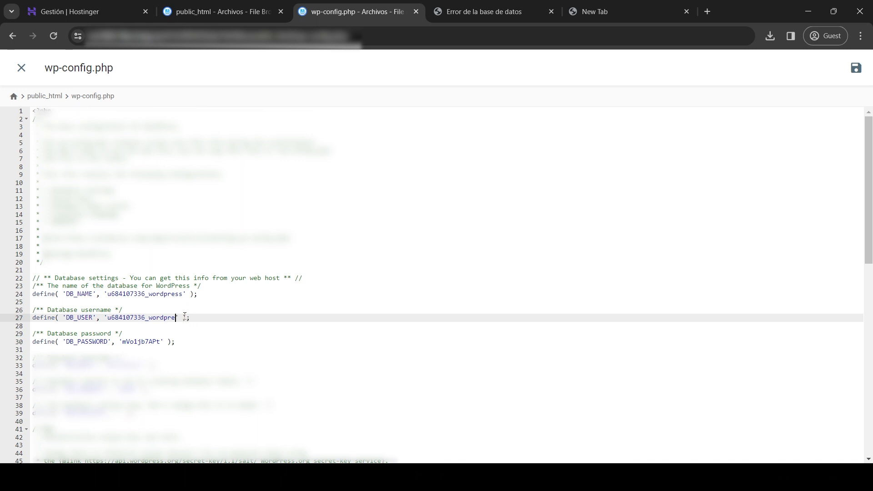
{"action": "type", "text": "username"}
{"action": "key", "text": "ctrl+1"}
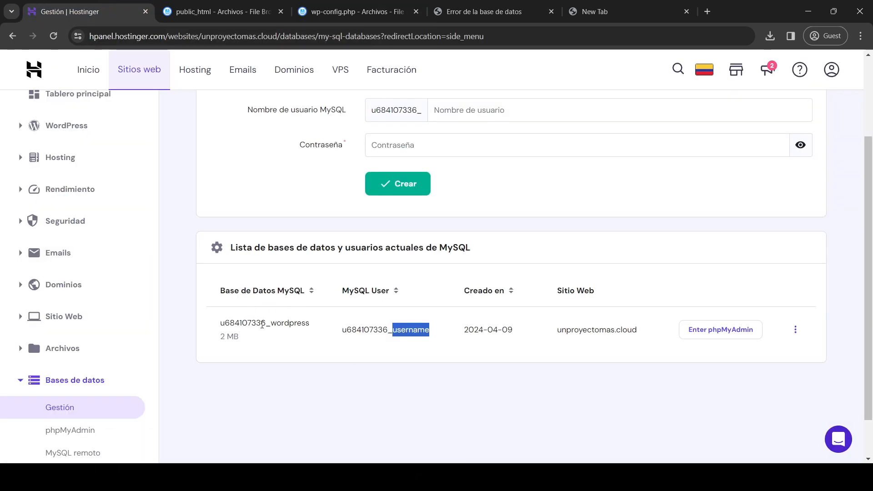
{"action": "left_click", "coordinate": [298, 11]}
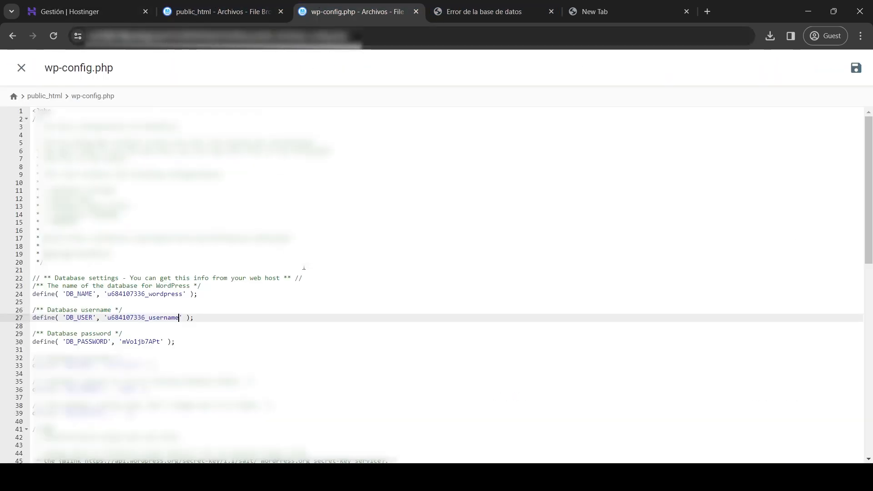
Step: Copy the new database password noted in the blank browser tab and paste it over the DB_PASSWORD value in wp-config.php
{"action": "left_click", "coordinate": [587, 5]}
{"action": "left_click_drag", "start_coordinate": [141, 37], "coordinate": [86, 42]}
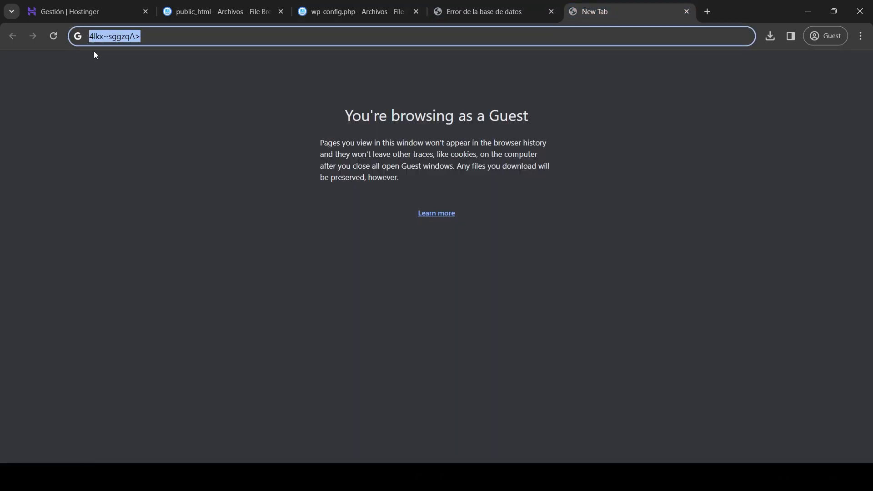
{"action": "left_click", "coordinate": [352, 11]}
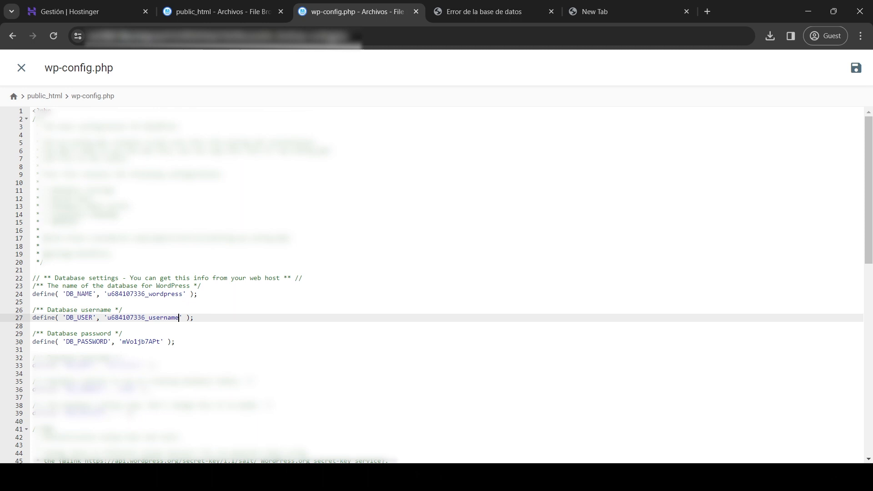
{"action": "left_click", "coordinate": [164, 351]}
{"action": "left_click_drag", "start_coordinate": [160, 341], "coordinate": [123, 341]}
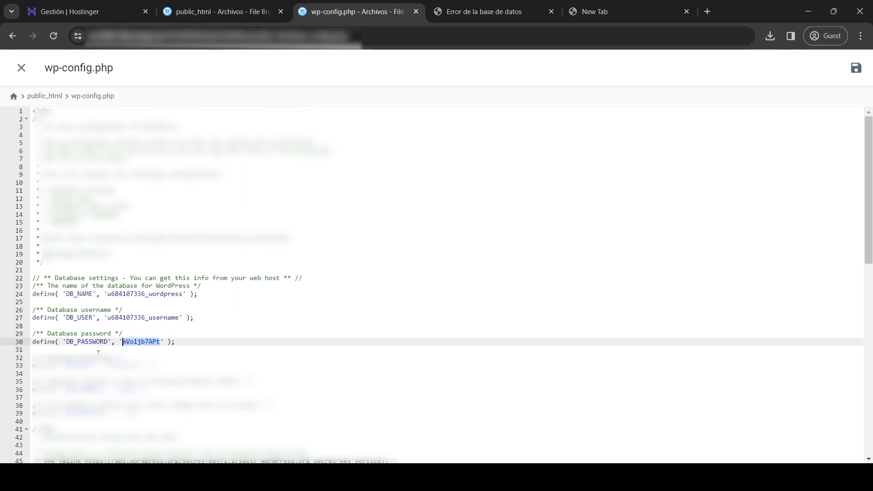
{"action": "key", "text": "ctrl+v"}
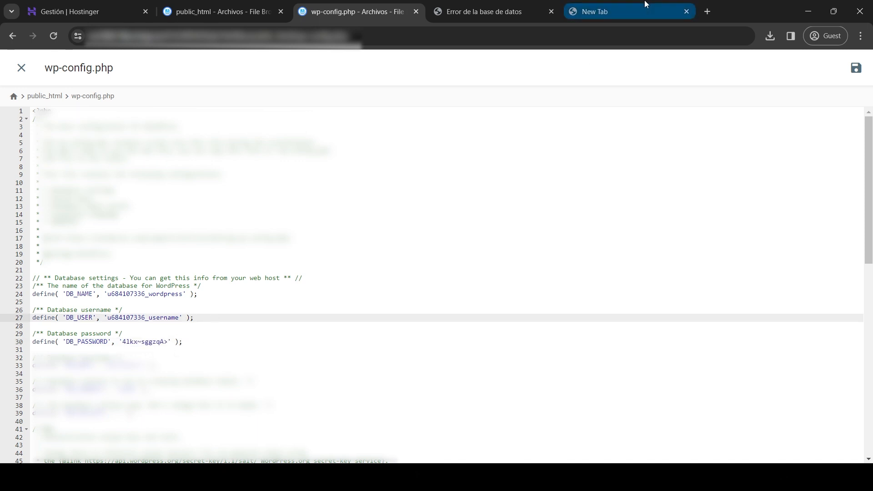
Step: Close the blank tab that held the password note and save wp-config.php
{"action": "left_click", "coordinate": [669, 13]}
{"action": "left_click", "coordinate": [687, 12]}
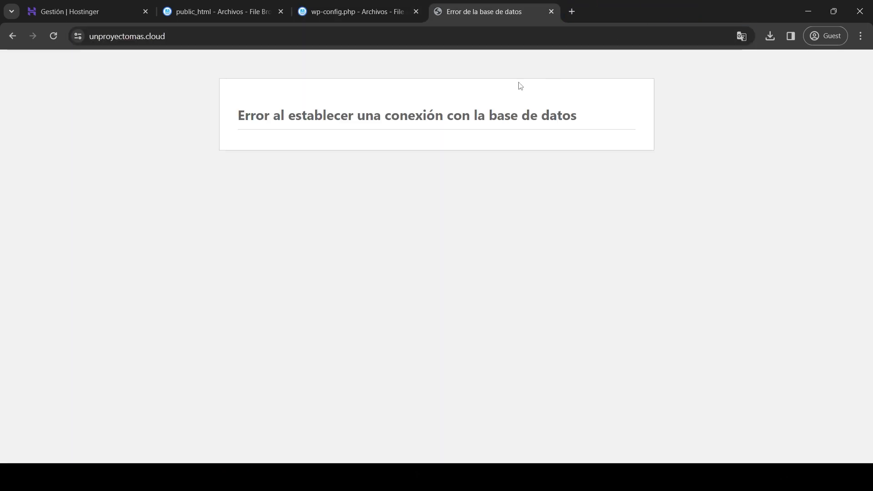
{"action": "left_click", "coordinate": [358, 9]}
{"action": "key", "text": "ctrl+s"}
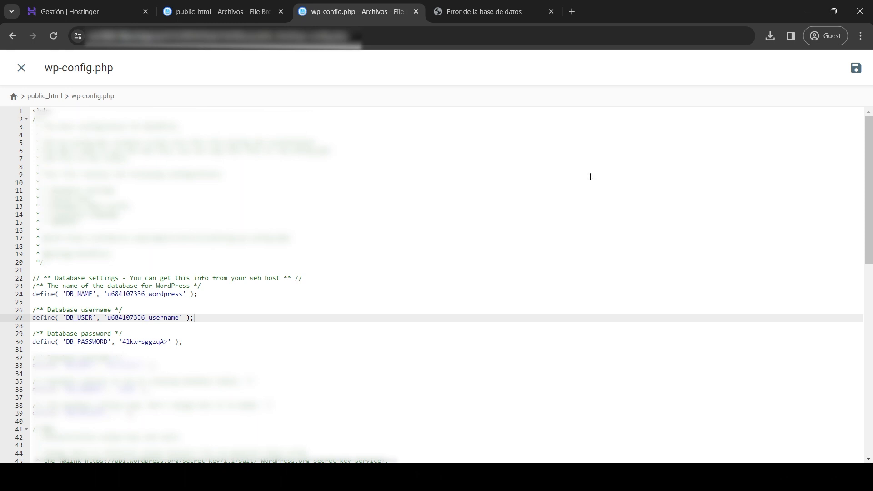
{"action": "left_click", "coordinate": [855, 68]}
Step: Reload Hostinger's MySQL databases page and the unproyectomas.cloud site, and look through the site's home page
{"action": "left_click", "coordinate": [111, 7]}
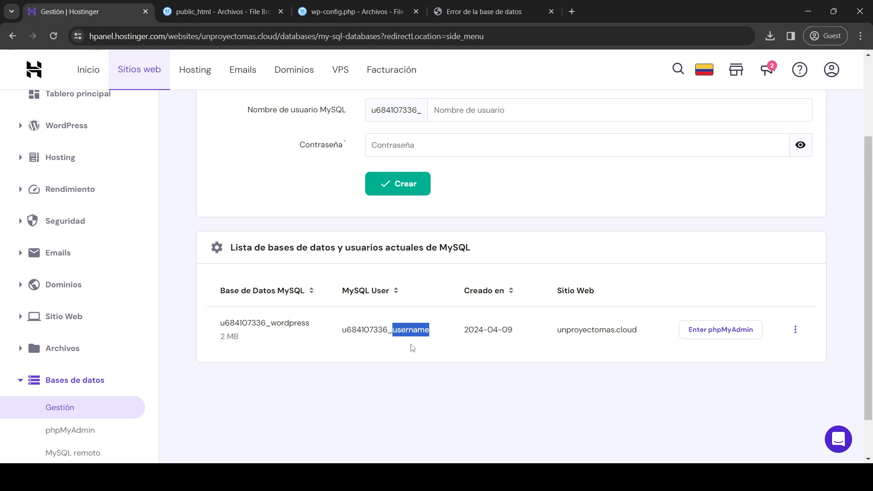
{"action": "left_click", "coordinate": [53, 36]}
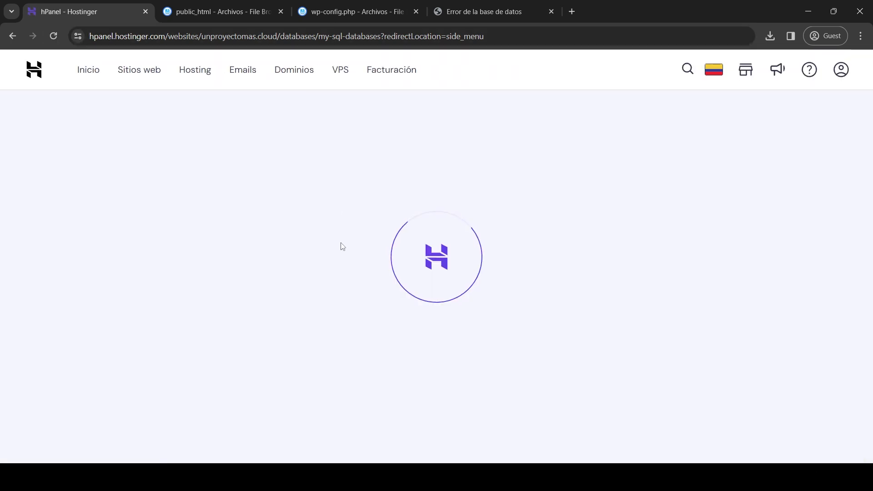
{"action": "left_click", "coordinate": [393, 2]}
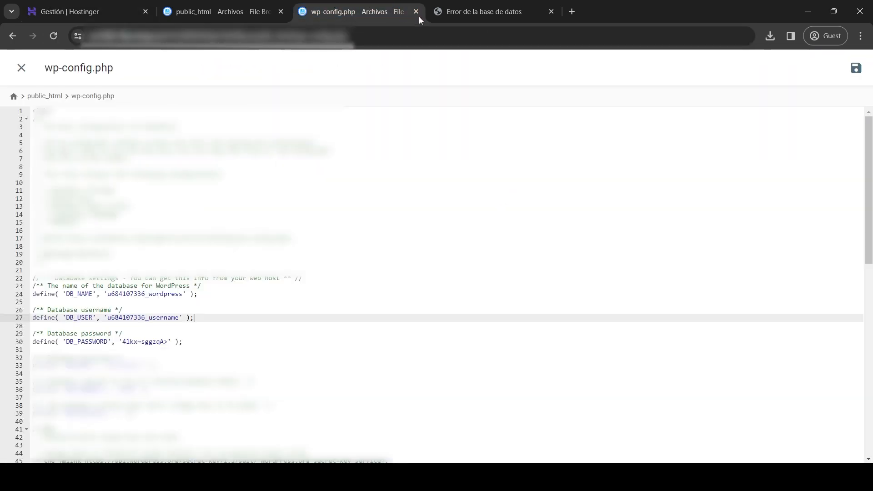
{"action": "left_click", "coordinate": [490, 10]}
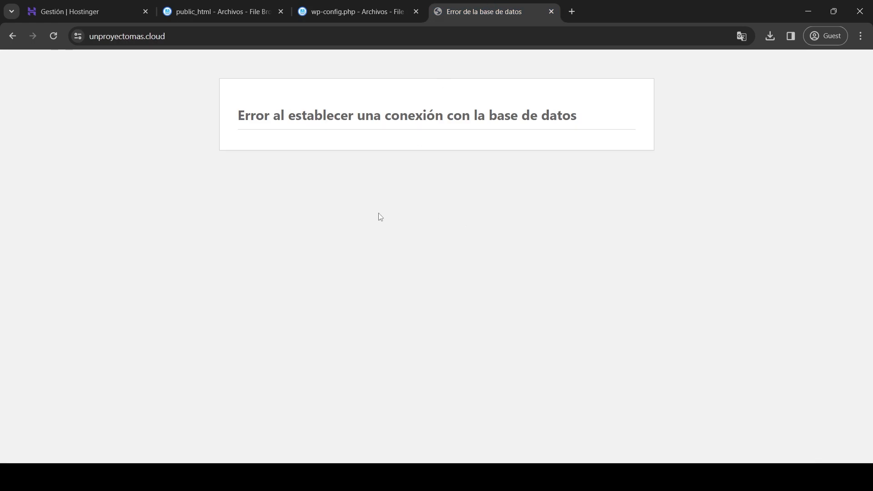
{"action": "left_click", "coordinate": [53, 36]}
{"action": "left_click", "coordinate": [56, 40]}
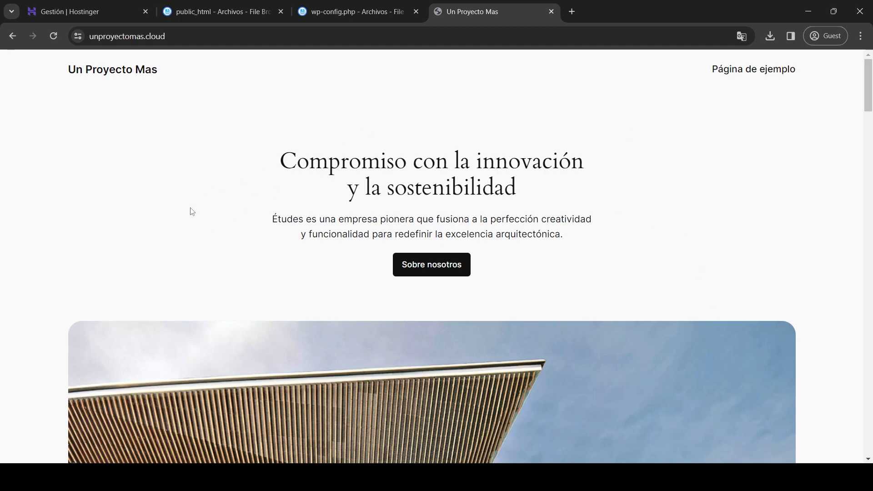
{"action": "scroll", "coordinate": [190, 211], "scroll_direction": "down", "scroll_amount": 18}
{"action": "scroll", "coordinate": [191, 211], "scroll_direction": "up", "scroll_amount": 18}
Step: Close the wp-config.php editor and open the new wordpress database in phpMyAdmin from Hostinger's MySQL databases page
{"action": "left_click", "coordinate": [223, 6]}
{"action": "scroll", "coordinate": [281, 214], "scroll_direction": "up", "scroll_amount": 3}
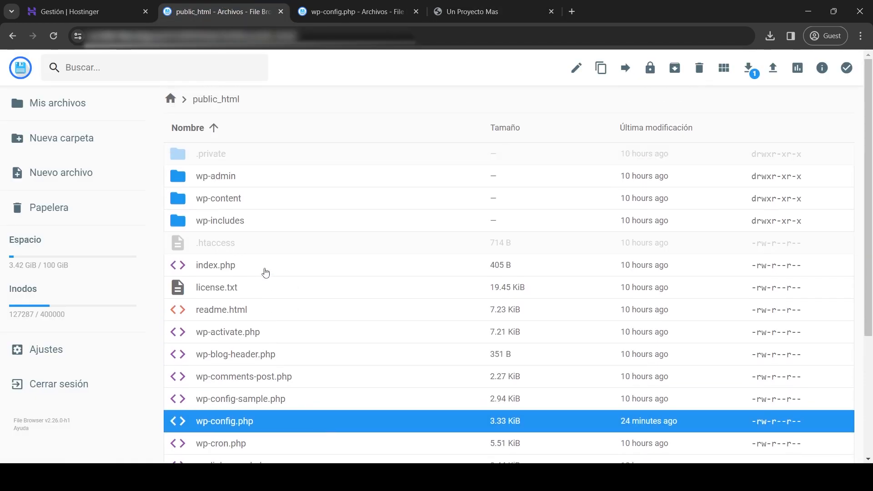
{"action": "left_click", "coordinate": [371, 6]}
{"action": "left_click", "coordinate": [416, 12]}
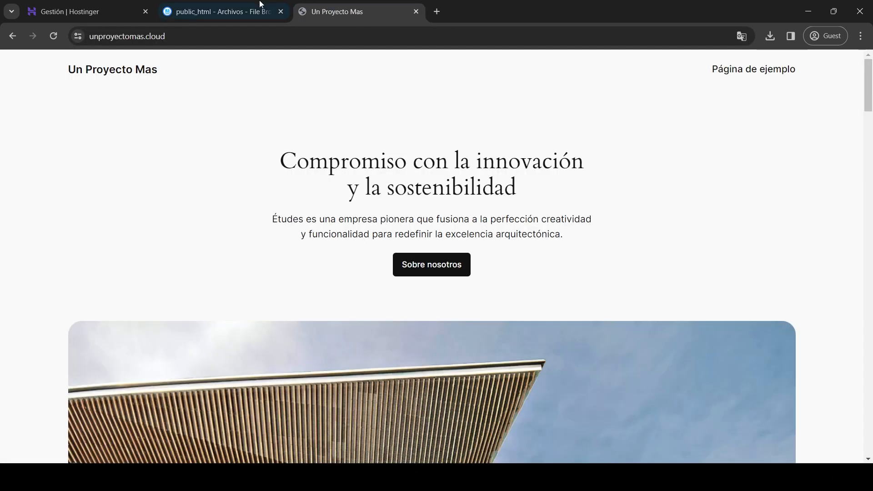
{"action": "left_click", "coordinate": [78, 12]}
{"action": "scroll", "coordinate": [434, 197], "scroll_direction": "down", "scroll_amount": 4}
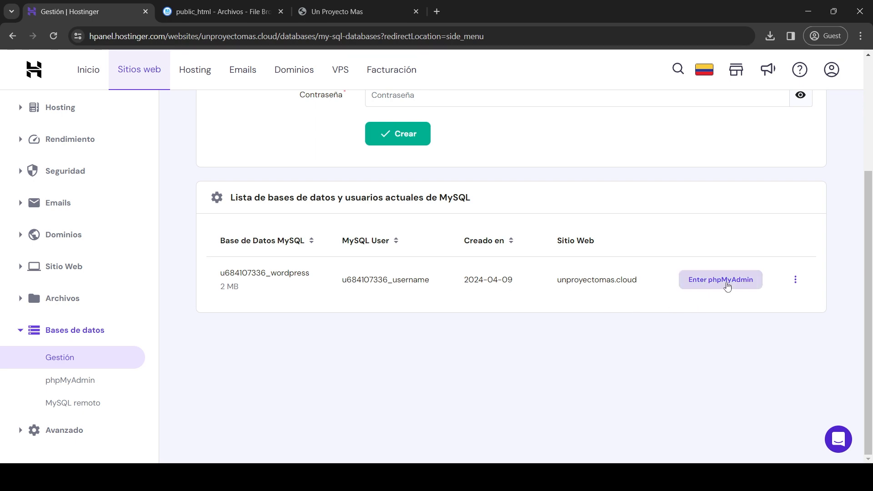
{"action": "left_click", "coordinate": [726, 284]}
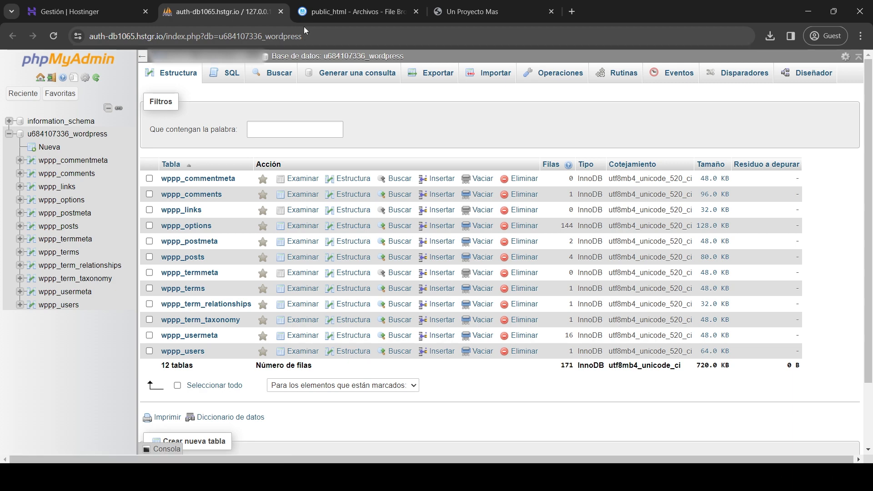
Step: Reopen wp-config.php from the public_html folder and examine its database name, username and password definitions
{"action": "left_click", "coordinate": [330, 11]}
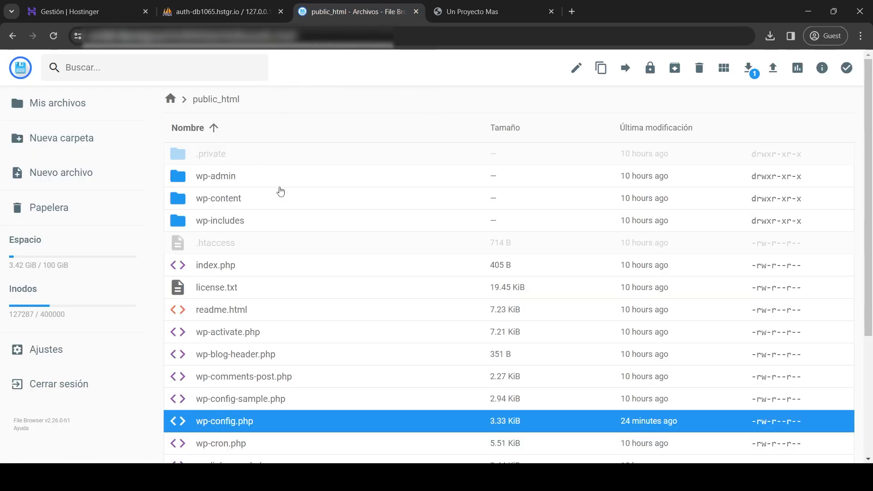
{"action": "scroll", "coordinate": [246, 250], "scroll_direction": "down", "scroll_amount": 3}
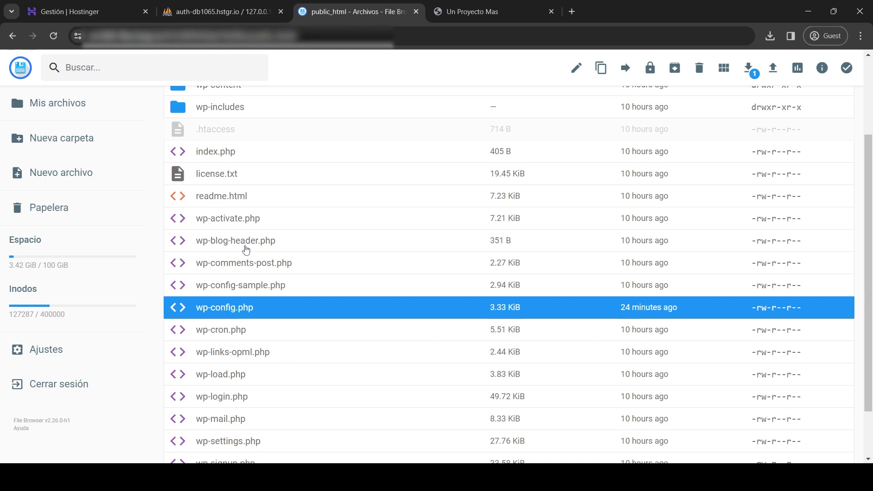
{"action": "double_click", "coordinate": [256, 313]}
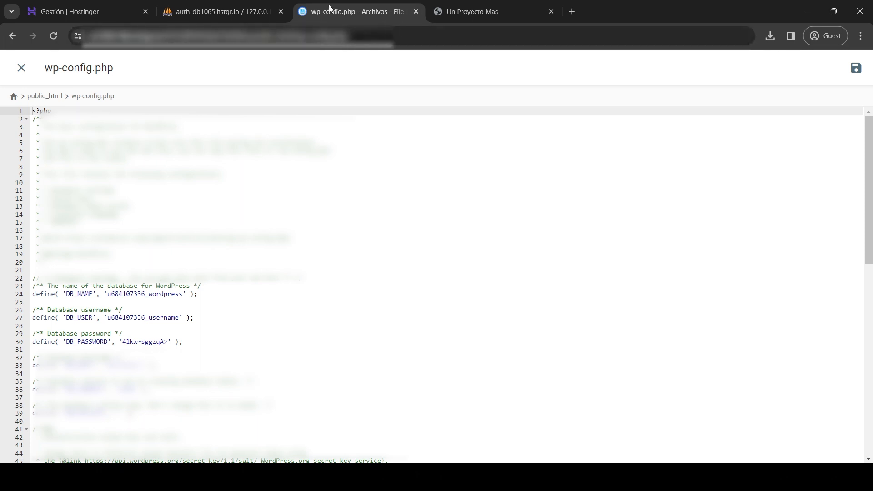
Step: Close the wp-config.php editor and phpMyAdmin, and return to Hostinger's MySQL databases page
{"action": "left_click", "coordinate": [416, 12]}
{"action": "left_click", "coordinate": [218, 7]}
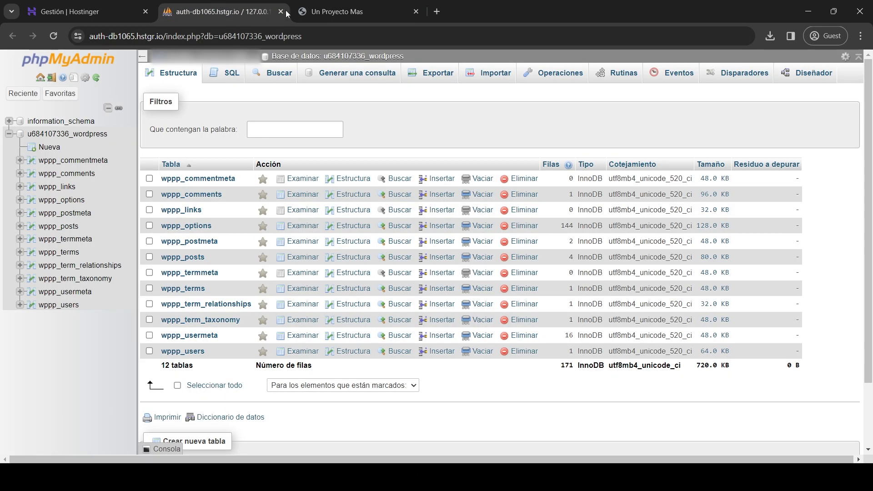
{"action": "left_click", "coordinate": [281, 10]}
{"action": "left_click", "coordinate": [91, 5]}
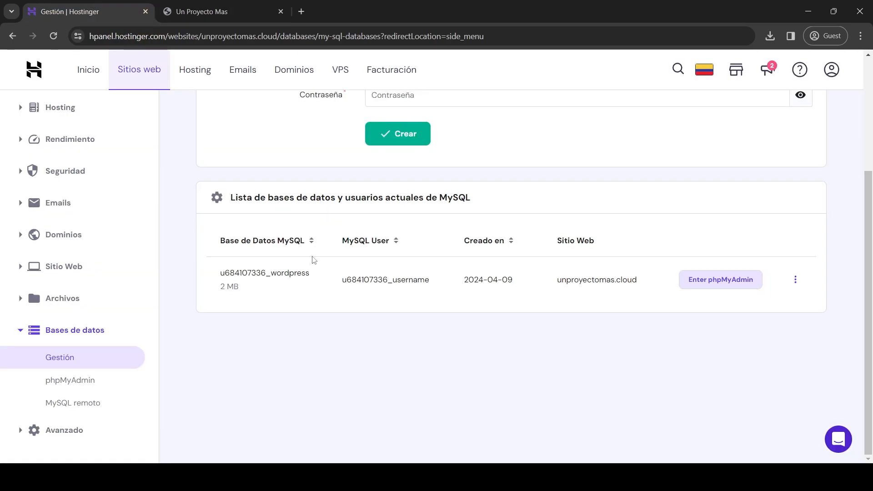